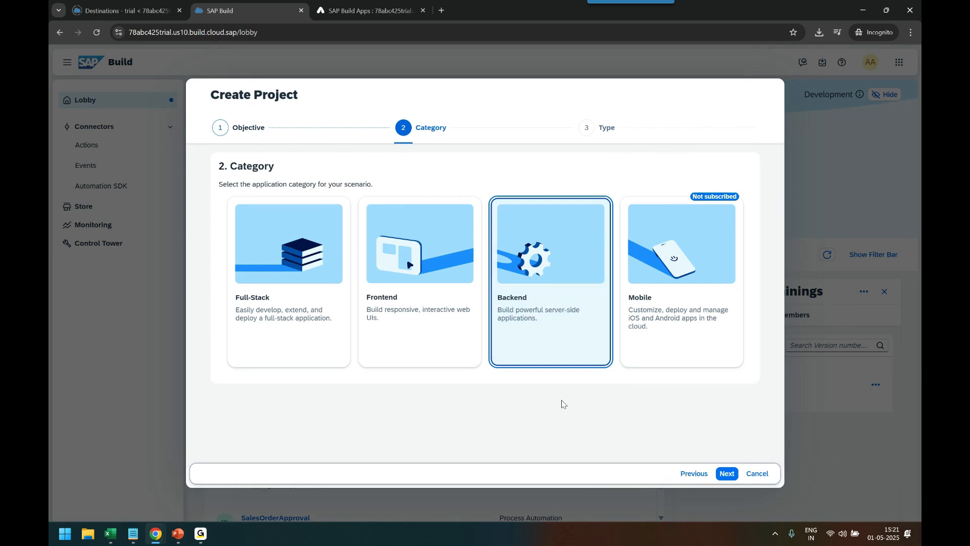
# Proceed with the Backend category and choose Application Backend as the project type.
pyautogui.click(727, 473)
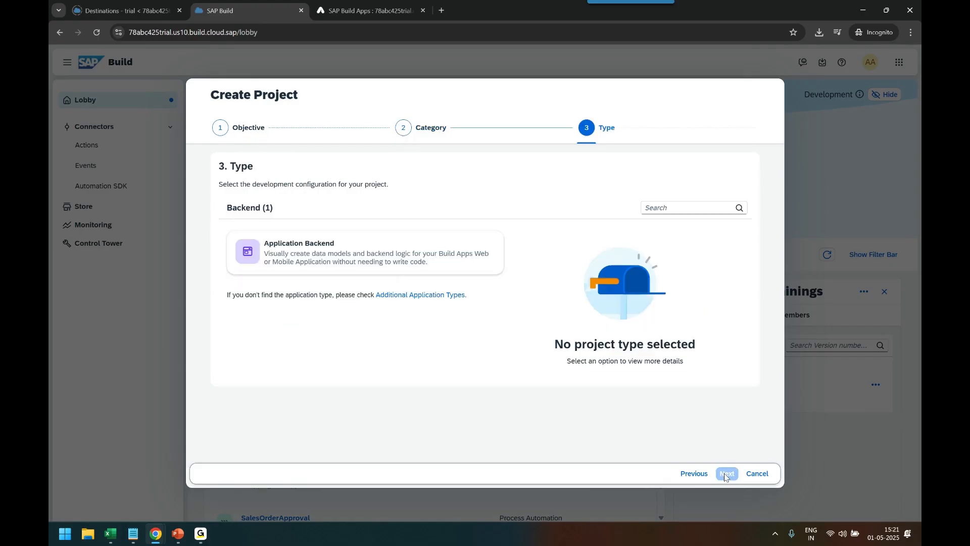
pyautogui.click(333, 256)
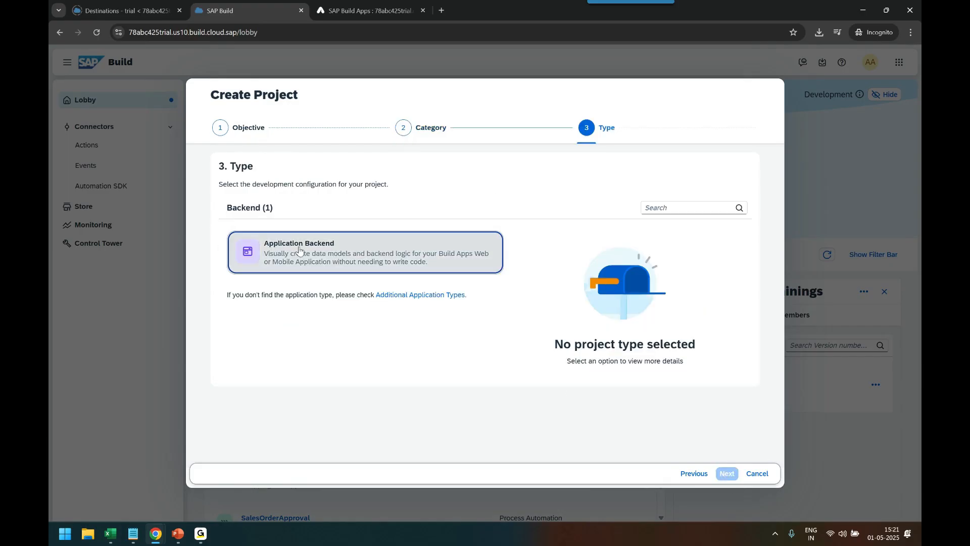
pyautogui.click(727, 473)
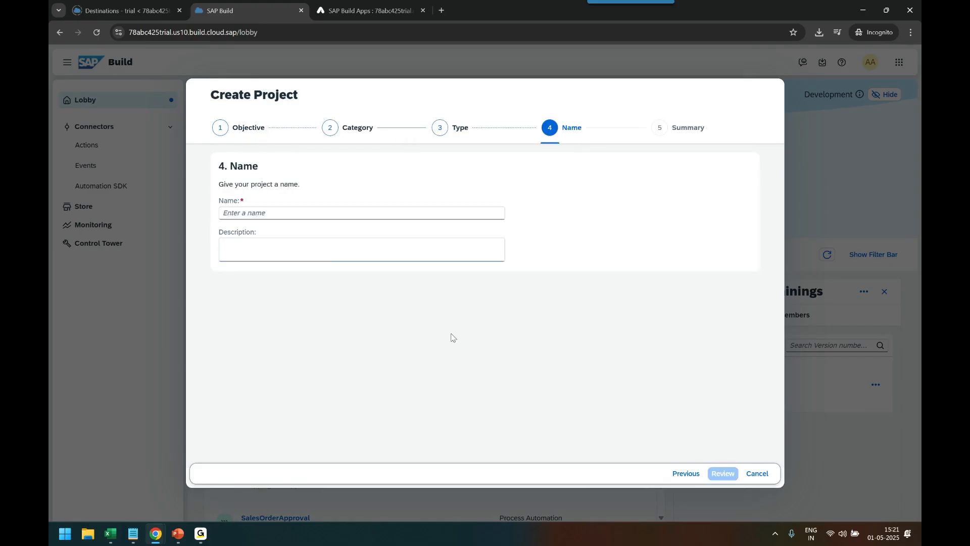
# Name the project AnubhavTrainingsBE, describe it as "Backend app for SAP Build - Anubhav Trainings", and review and create it.
pyautogui.click(229, 208)
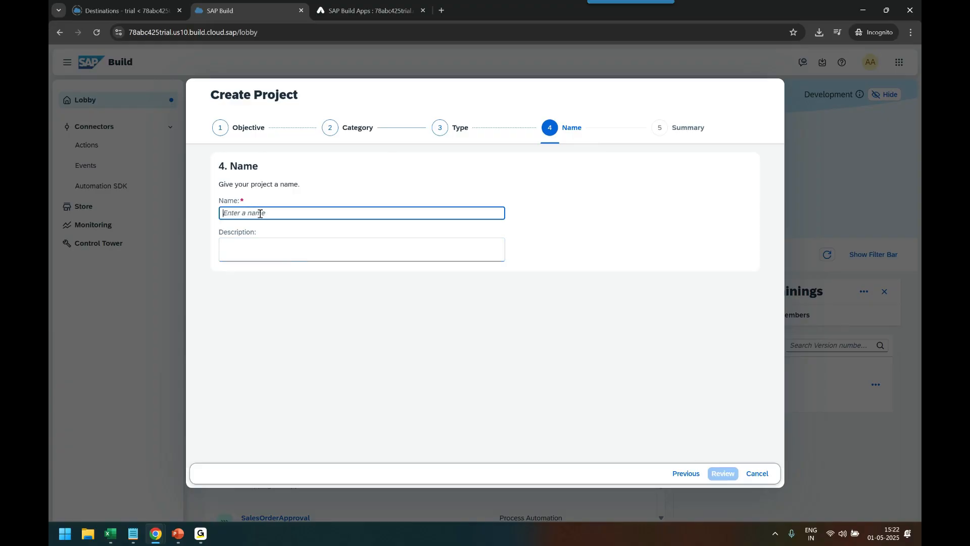
pyautogui.write('AnubhavTrainingsBE')
pyautogui.press('Tab')
pyautogui.write('Backend app for SAP Build')
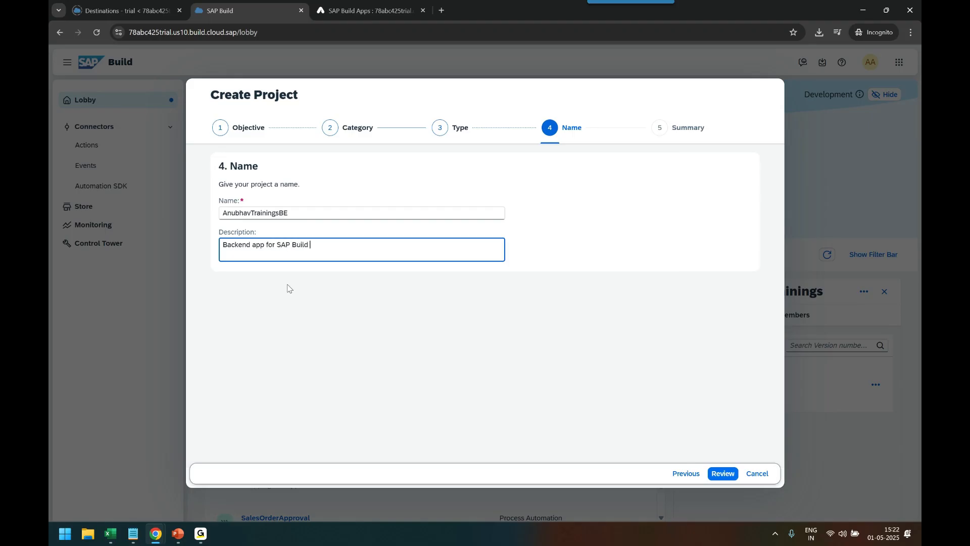
pyautogui.write(' - Anubhav Traoinin')
pyautogui.press('BackSpace')
pyautogui.press('BackSpace')
pyautogui.press('BackSpace')
pyautogui.press('BackSpace')
pyautogui.press('BackSpace')
pyautogui.write('inings')
pyautogui.click(716, 475)
pyautogui.click(721, 479)
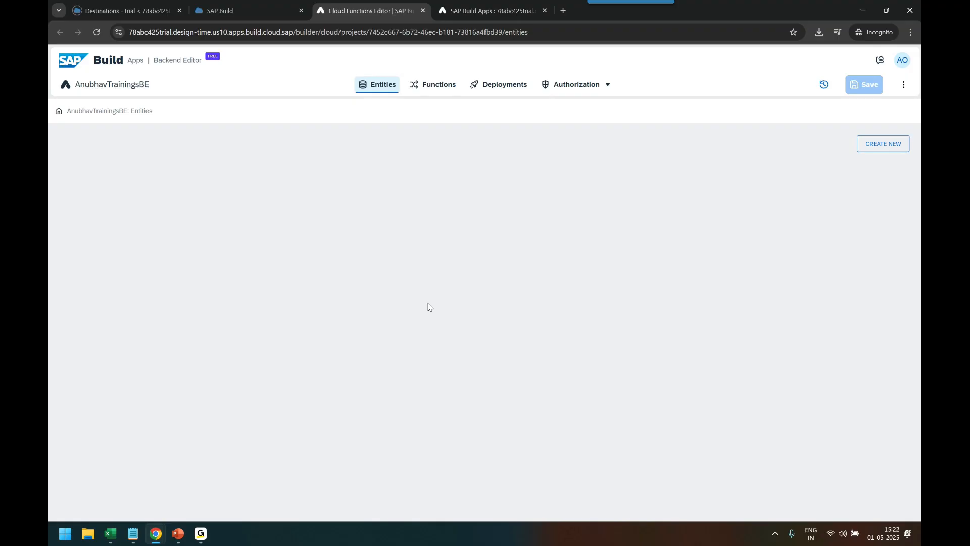
# Create a new entity titled Courses with the description "Courses of Anubhav Trainings".
pyautogui.click(874, 147)
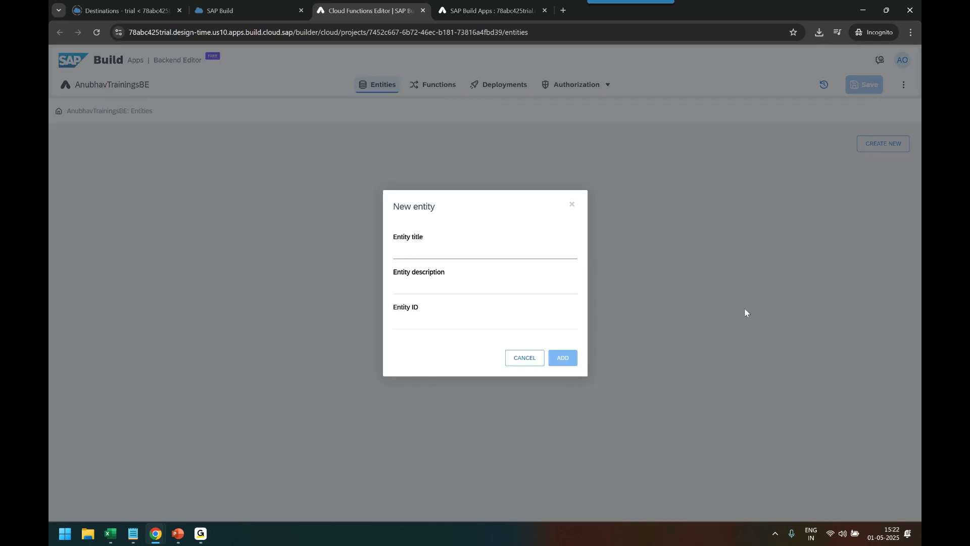
pyautogui.write('ou')
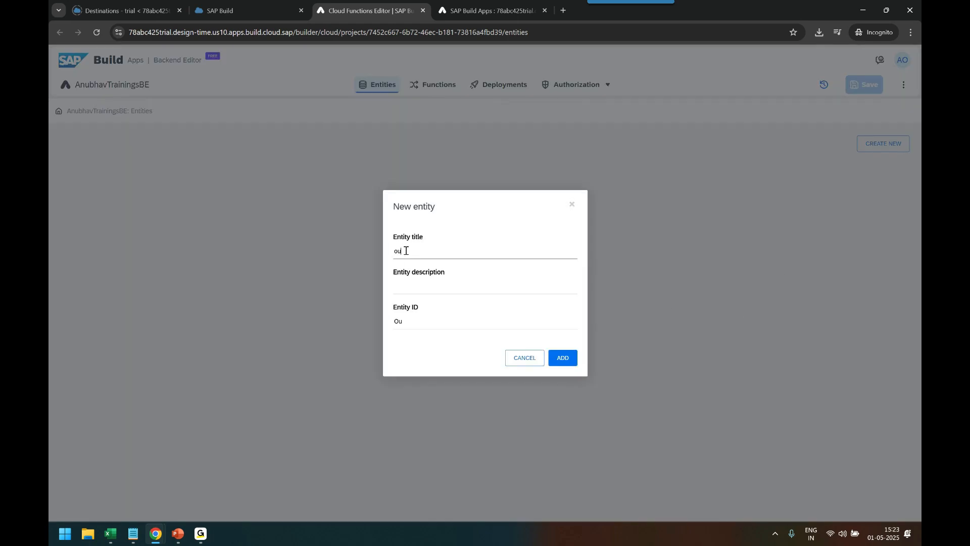
pyautogui.write('rses')
pyautogui.press('Home')
pyautogui.write('C')
pyautogui.moveTo(421, 252); pyautogui.dragTo(391, 258)
pyautogui.hotkey('ctrl', 'c')
pyautogui.click(423, 290)
pyautogui.hotkey('ctrl', 'v')
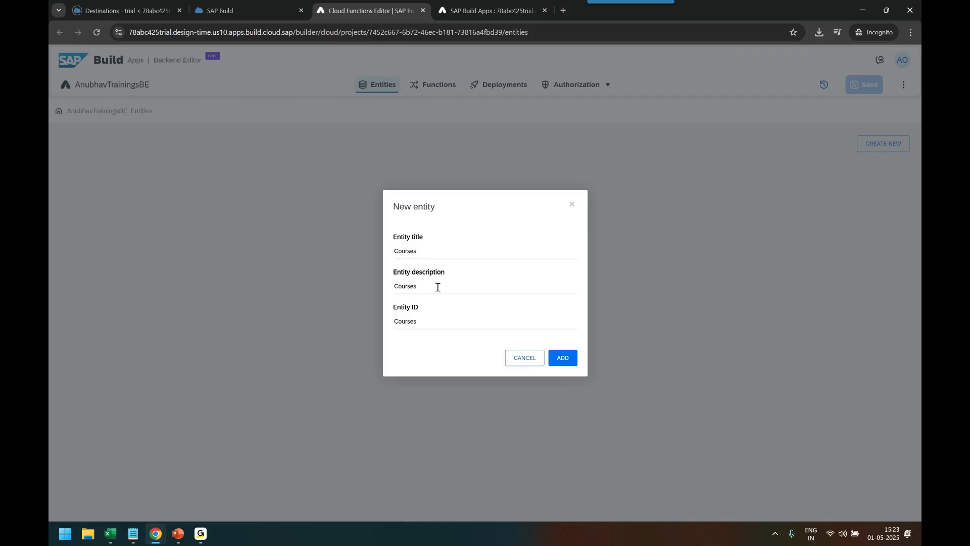
pyautogui.write('of Anubhav Trainings')
pyautogui.click(565, 361)
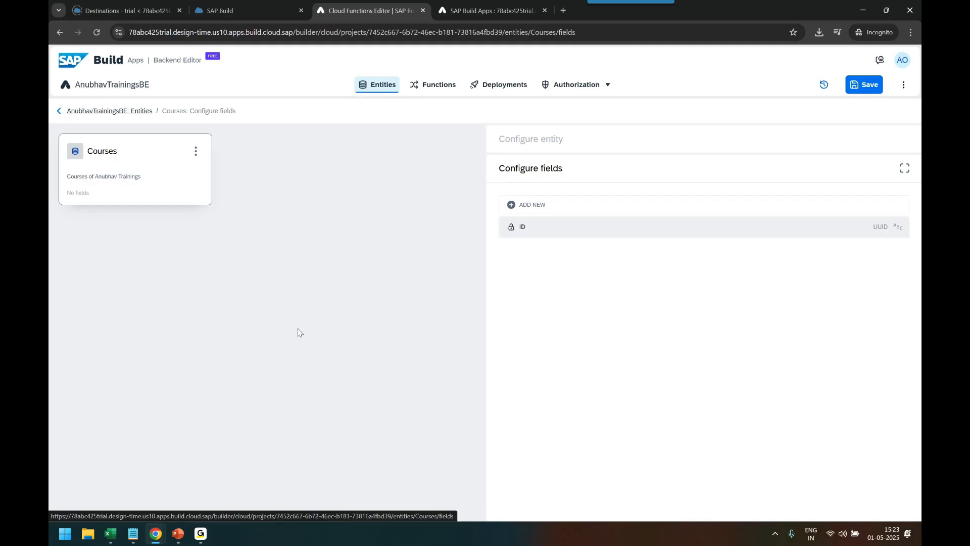
# Switch to the Course.xlsx workbook in Excel and examine the column headers in the first row.
pyautogui.click(110, 533)
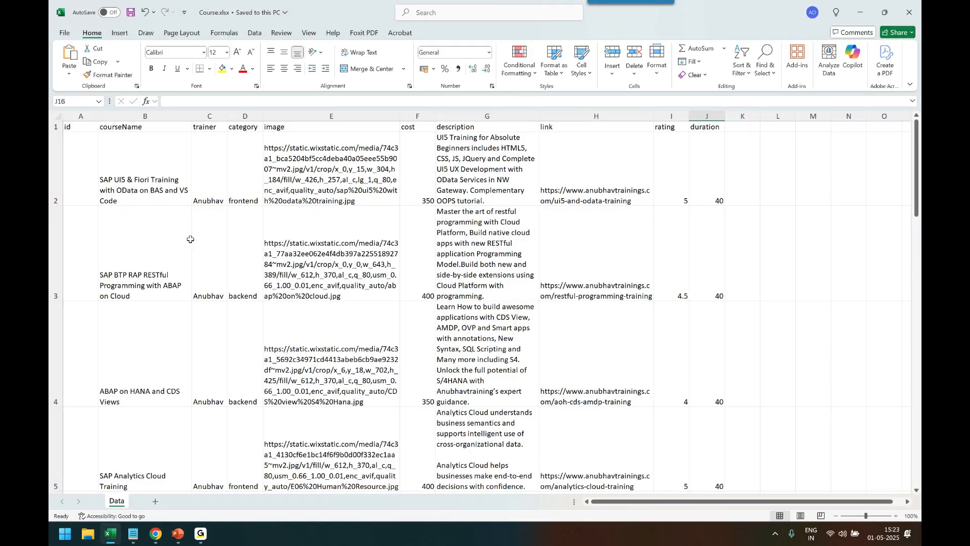
pyautogui.click(143, 129)
pyautogui.press('Right')
pyautogui.press('Right')
pyautogui.press('Right')
pyautogui.press('Right')
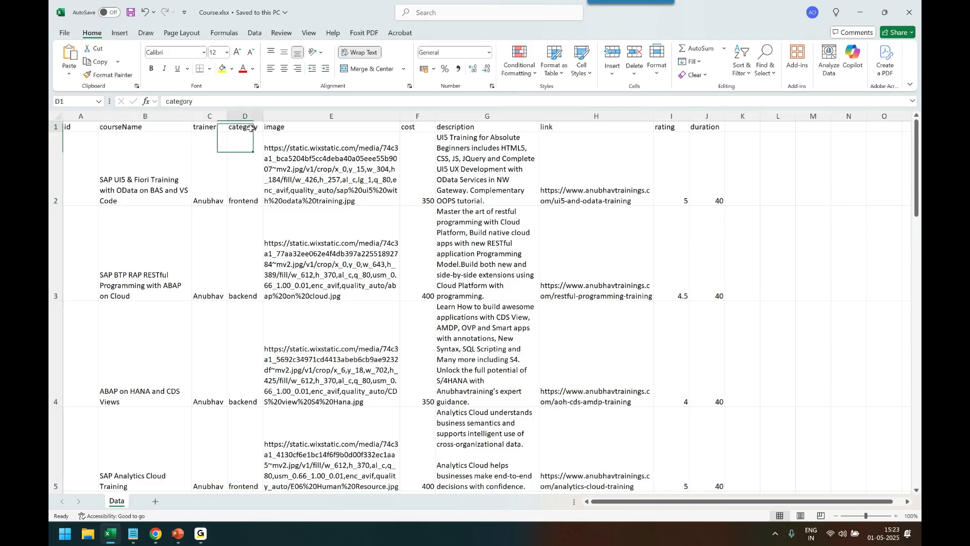
pyautogui.press('Right')
pyautogui.press('Right')
pyautogui.press('Right')
pyautogui.press('Right')
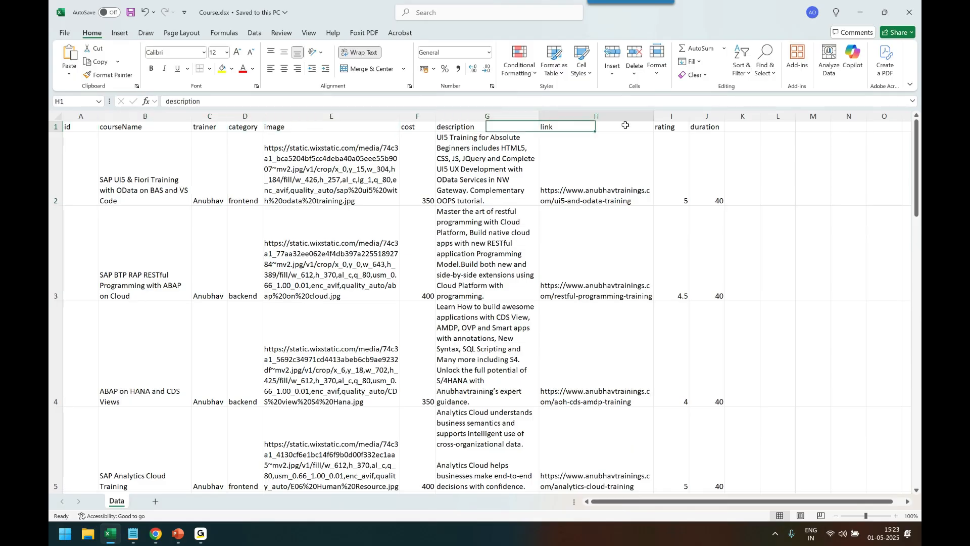
pyautogui.click(599, 192)
pyautogui.click(147, 128)
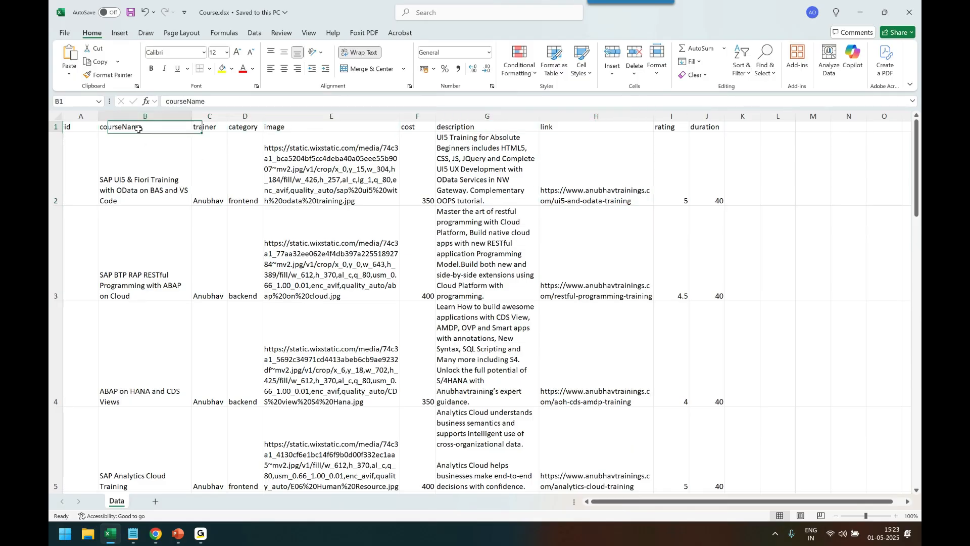
# Return to the SAP Build backend editor and add a text field titled courseName to the Courses entity.
pyautogui.hotkey('alt', 'Tab')
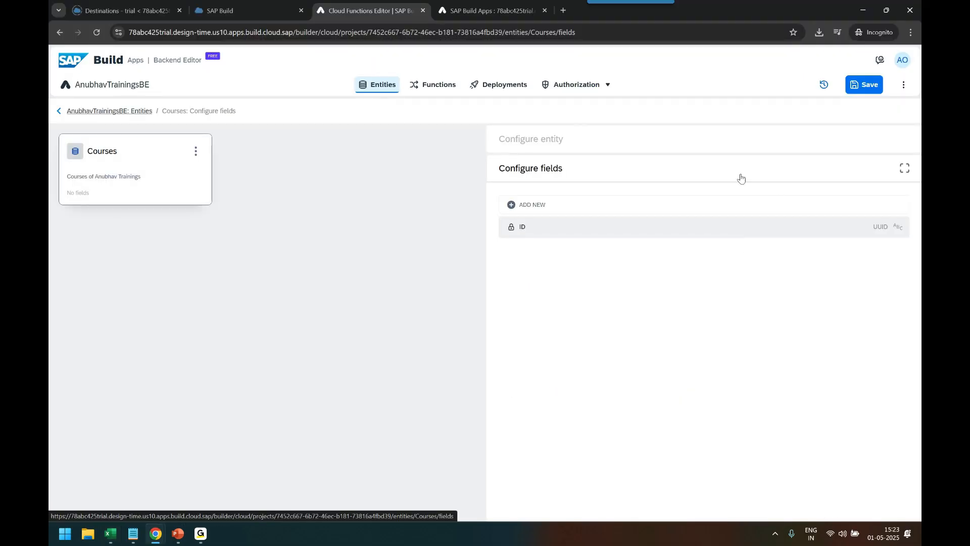
pyautogui.click(526, 205)
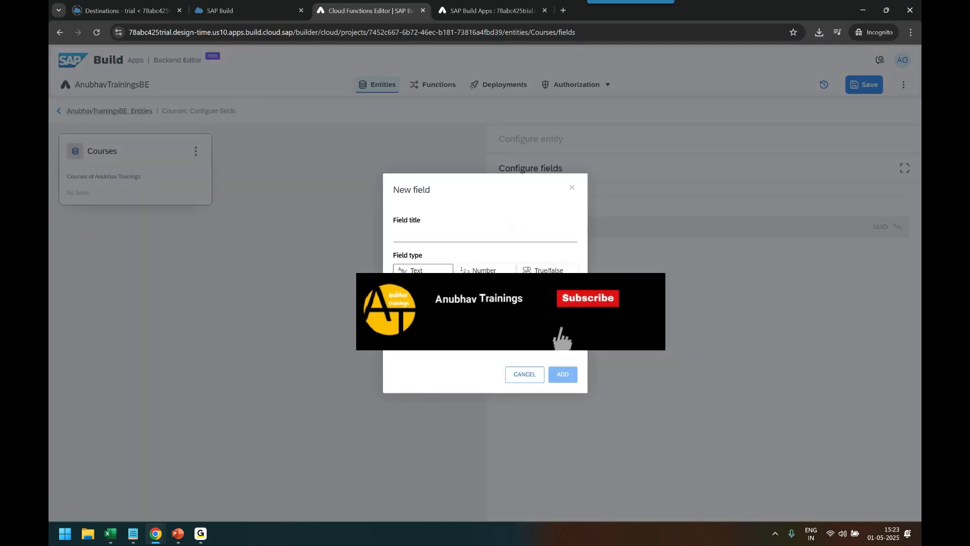
pyautogui.write('co')
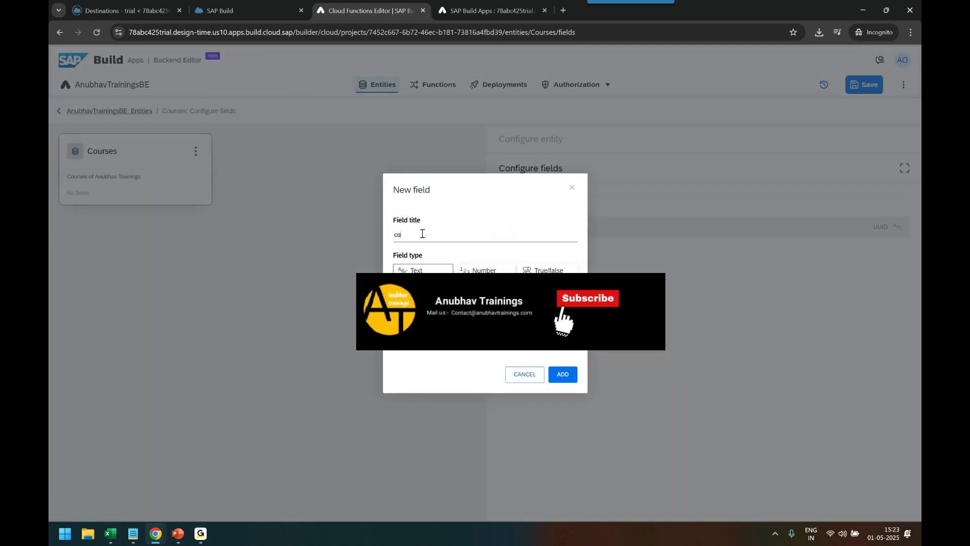
pyautogui.write('urseName')
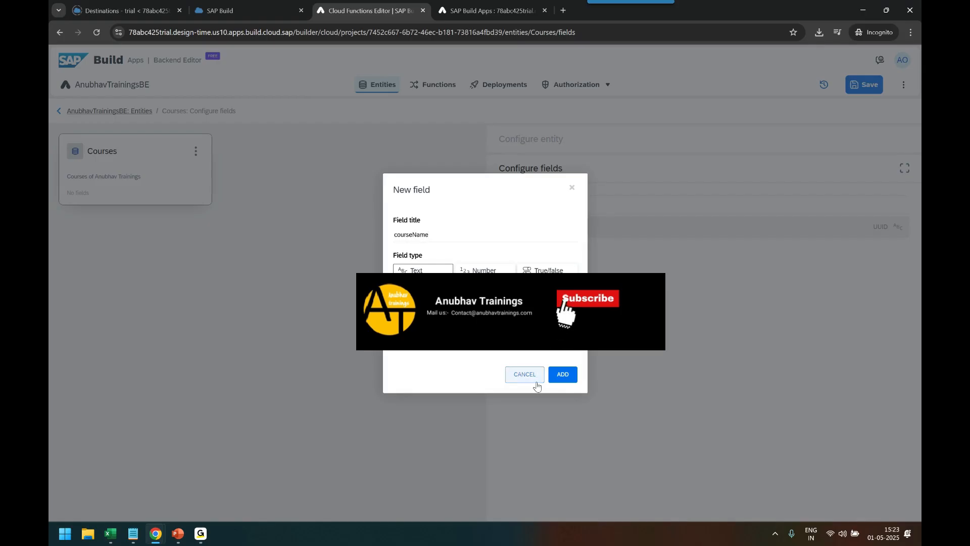
pyautogui.click(564, 375)
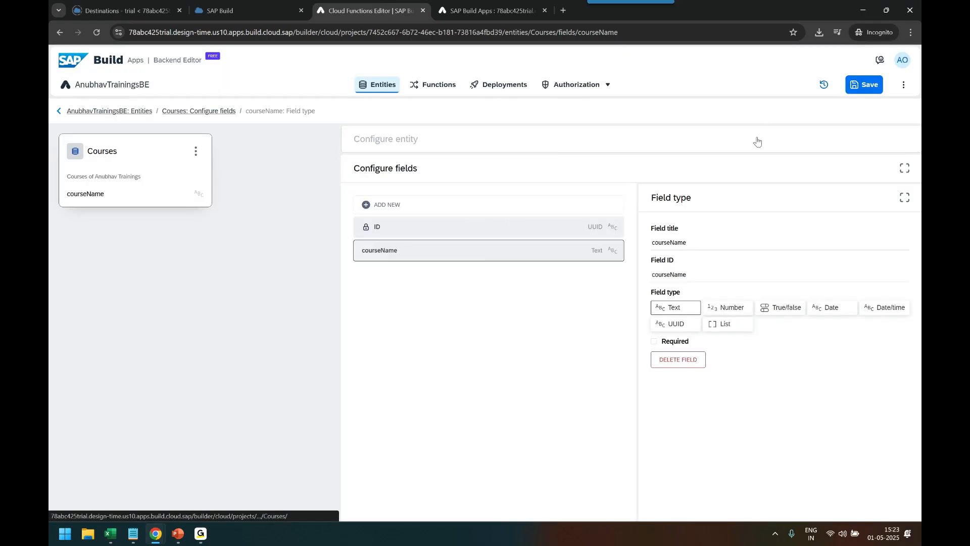
# Check the trainer, category and image headers in the Excel workbook, and add a text field titled trainer to the Courses entity in SAP Build.
pyautogui.click(399, 206)
pyautogui.hotkey('alt', 'Tab')
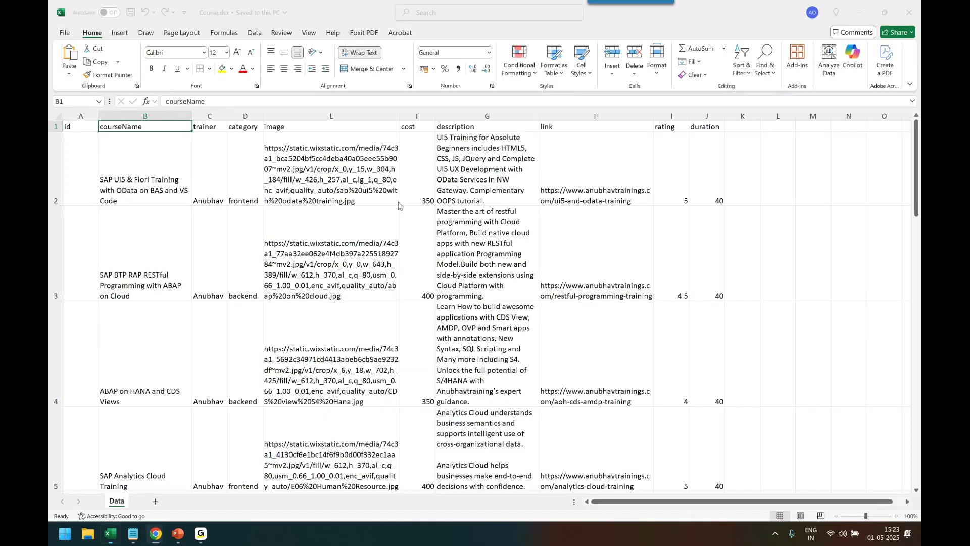
pyautogui.click(215, 130)
pyautogui.click(236, 127)
pyautogui.click(287, 125)
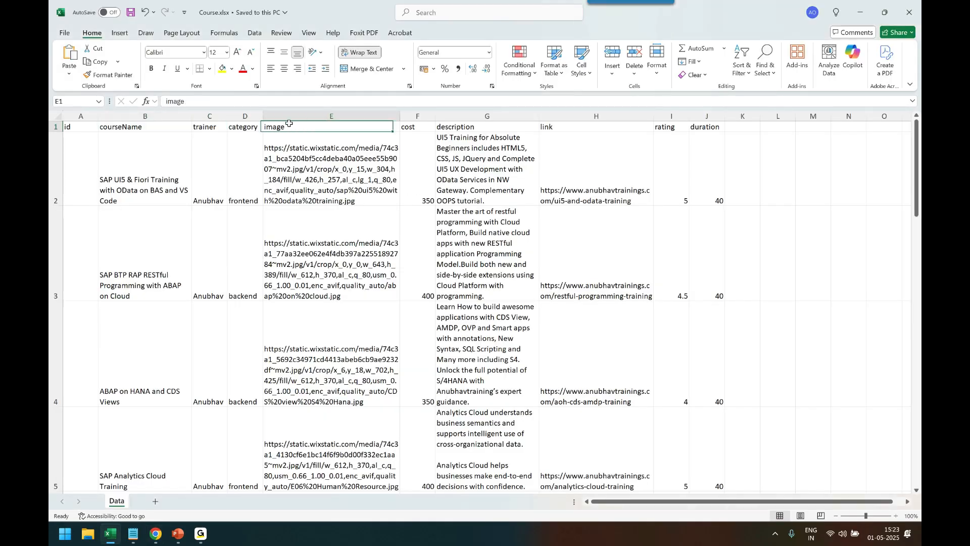
pyautogui.hotkey('alt', 'Tab')
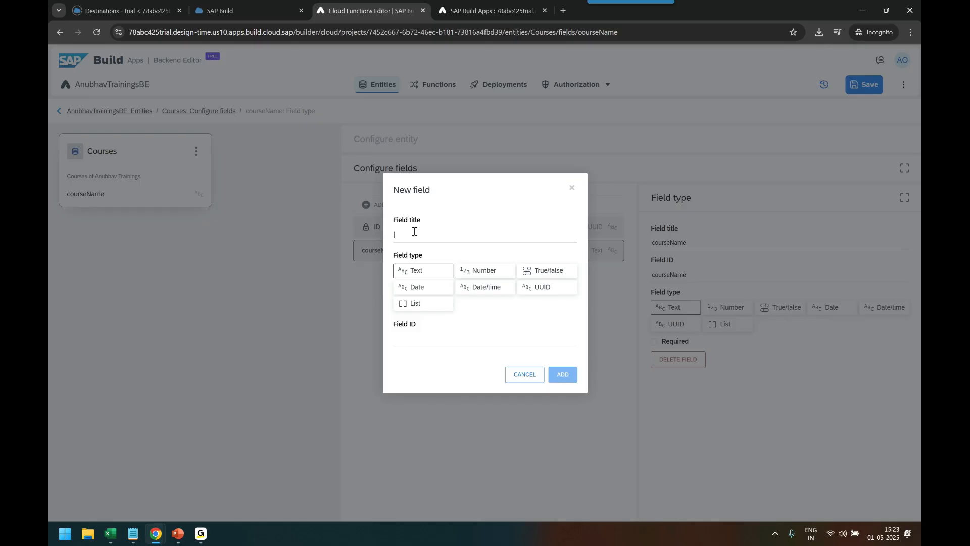
pyautogui.write('trainer')
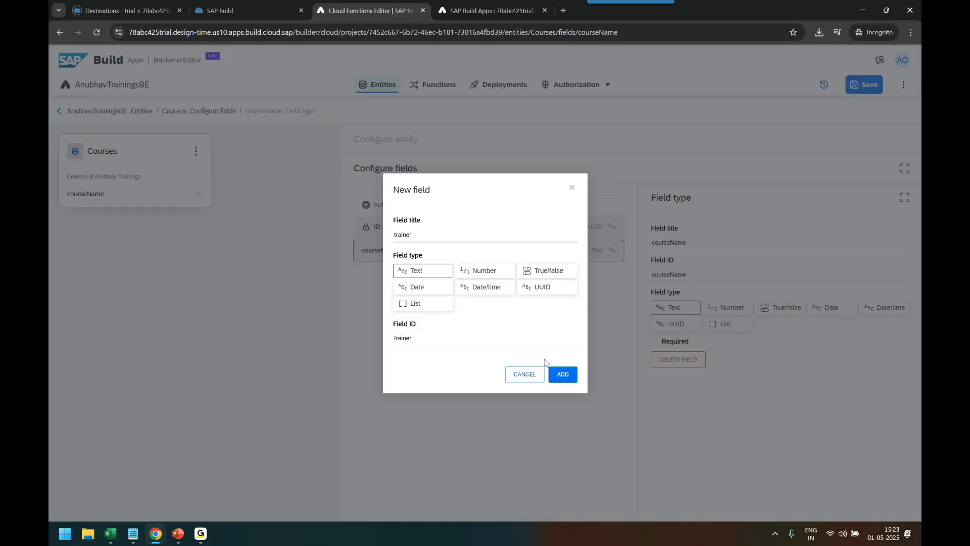
pyautogui.click(561, 374)
# Add two text fields titled category and image to the Courses entity.
pyautogui.click(388, 204)
pyautogui.write('category')
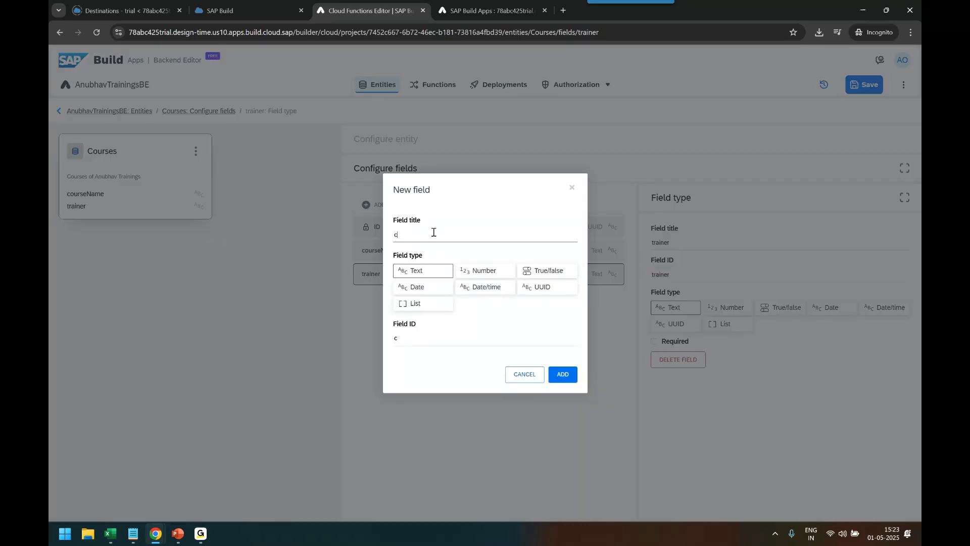
pyautogui.click(556, 374)
pyautogui.click(387, 204)
pyautogui.write('i')
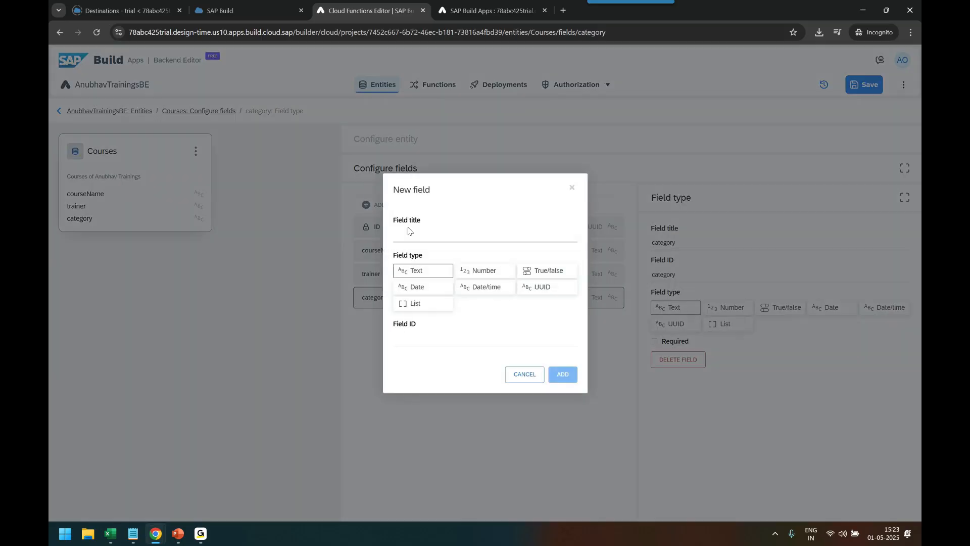
pyautogui.write('mage')
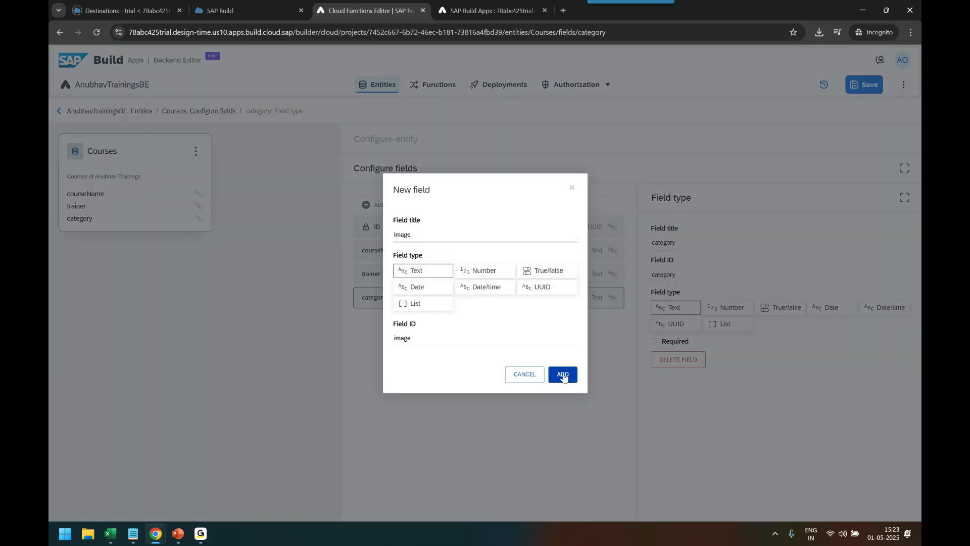
pyautogui.click(561, 373)
# Add a field titled cost of type Number to the Courses entity.
pyautogui.click(394, 204)
pyautogui.write('cost')
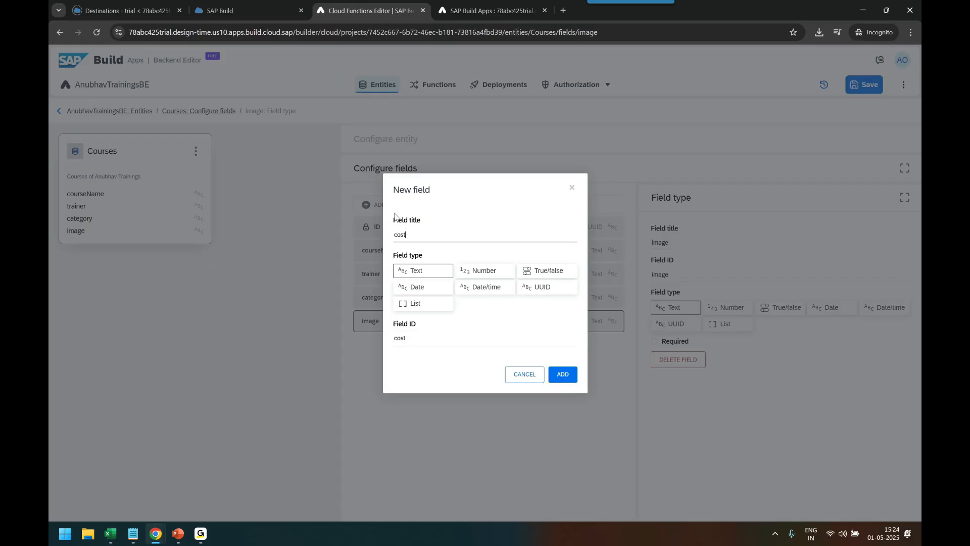
pyautogui.click(477, 271)
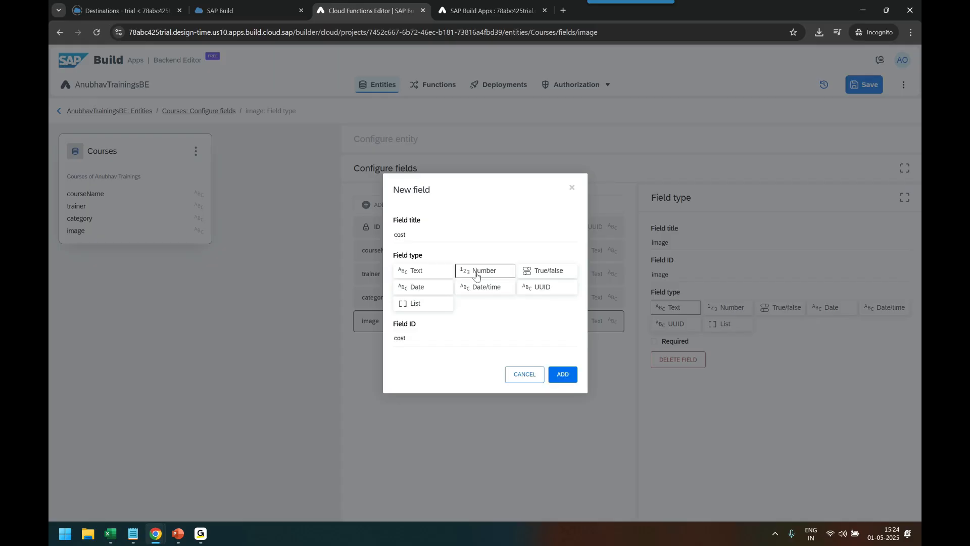
pyautogui.click(563, 374)
# Check the header following cost in the Excel workbook and add a text field titled description to the Courses entity in SAP Build.
pyautogui.click(410, 204)
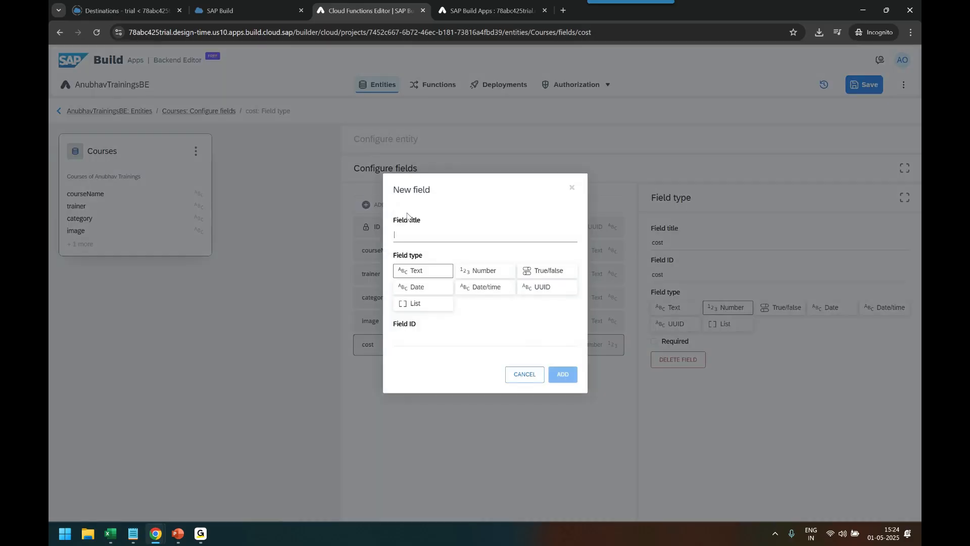
pyautogui.hotkey('alt', 'Tab')
pyautogui.click(464, 130)
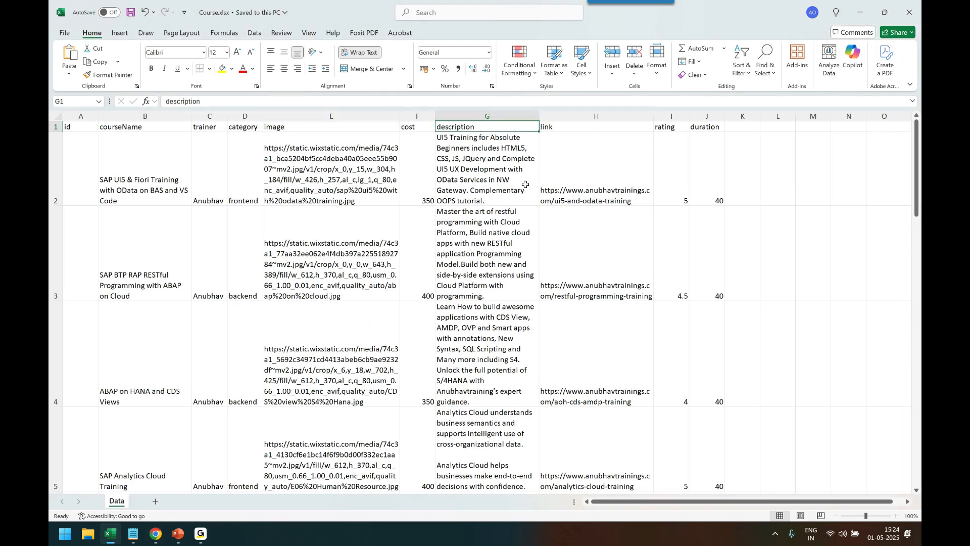
pyautogui.hotkey('alt', 'Tab')
pyautogui.write('descripto')
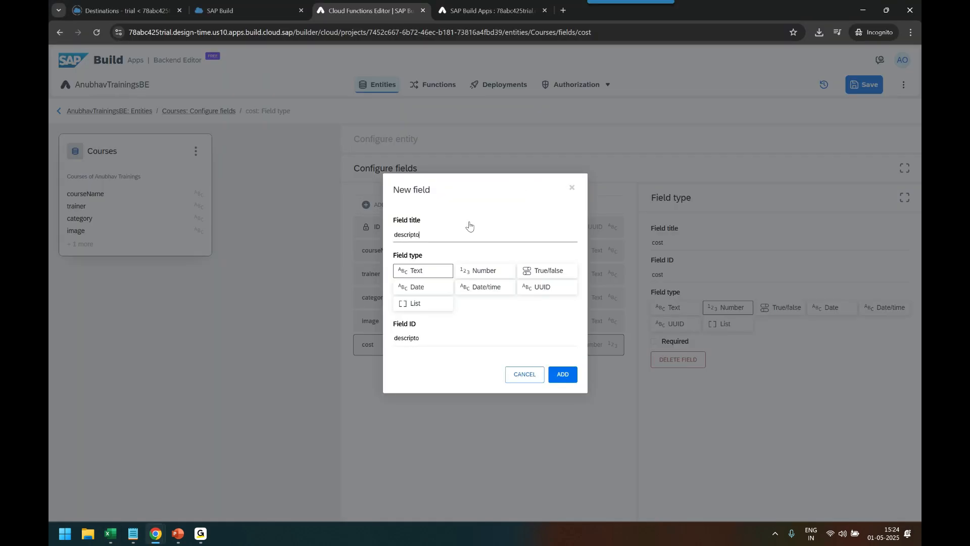
pyautogui.click(563, 374)
# Add a text field titled link and a number field titled rating to the Courses entity.
pyautogui.click(376, 204)
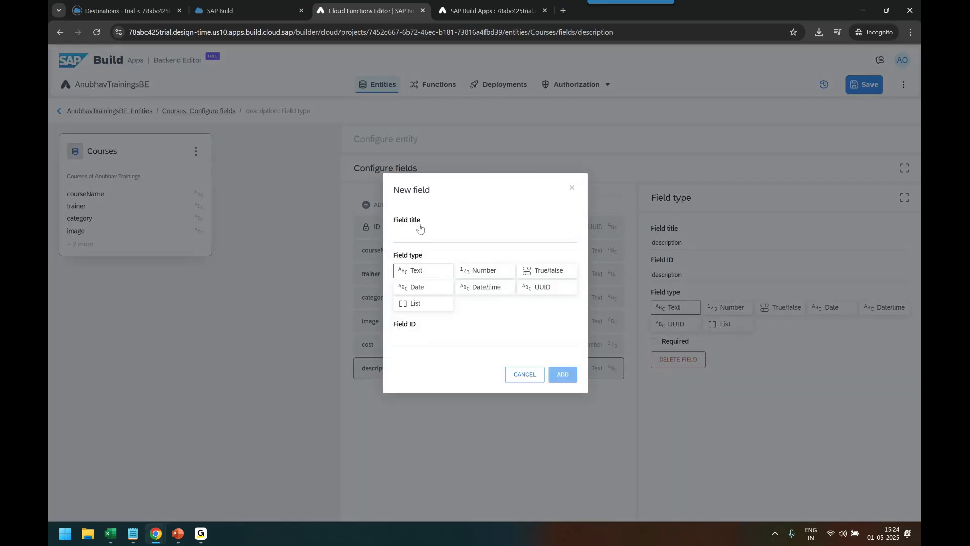
pyautogui.write('link')
pyautogui.click(563, 374)
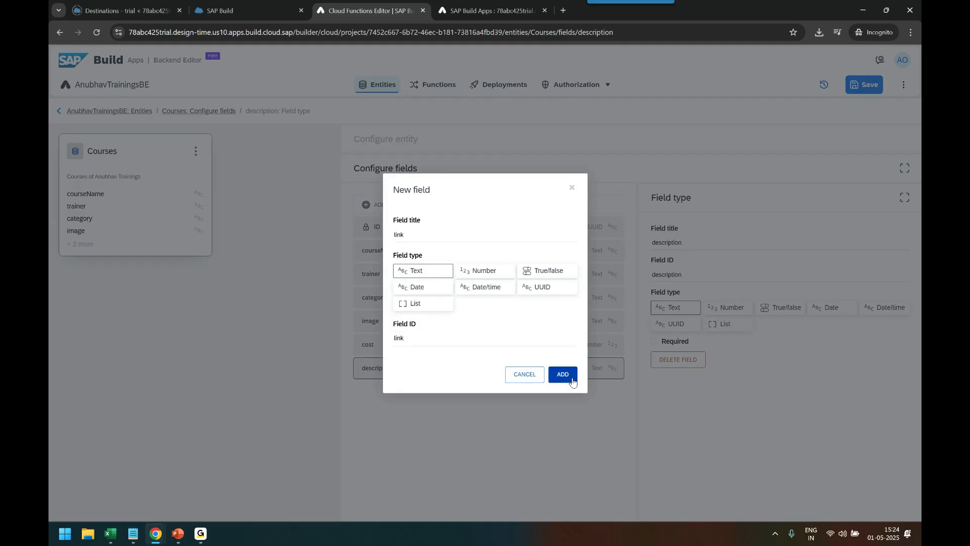
pyautogui.click(384, 205)
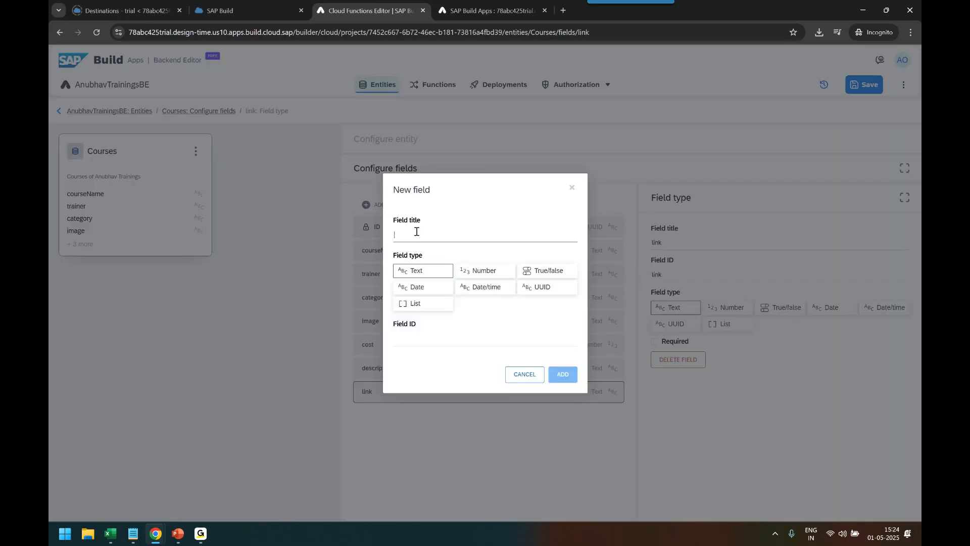
pyautogui.write('rating')
pyautogui.click(476, 270)
pyautogui.click(560, 374)
# Check the last column header in the Excel workbook and add a field titled duration of type Number to the Courses entity.
pyautogui.click(400, 208)
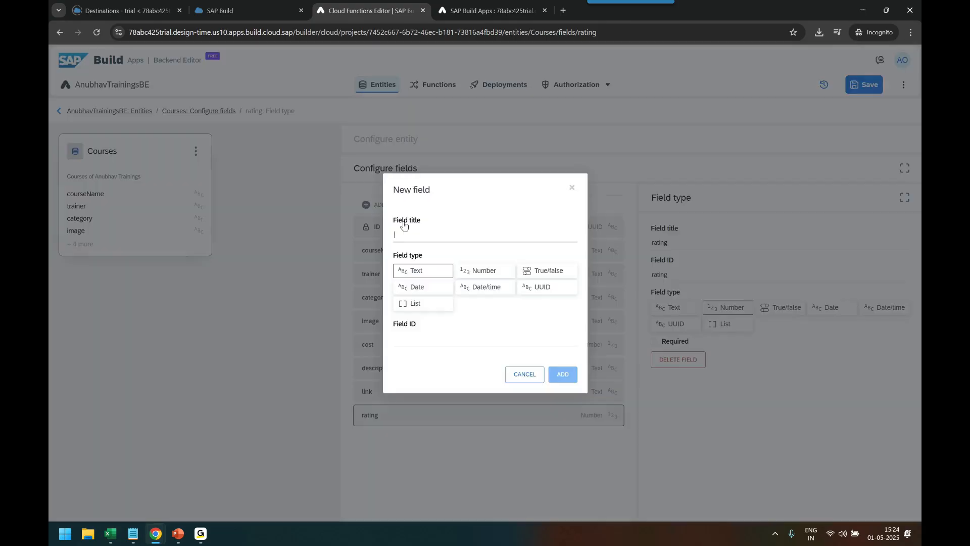
pyautogui.hotkey('alt', 'Tab')
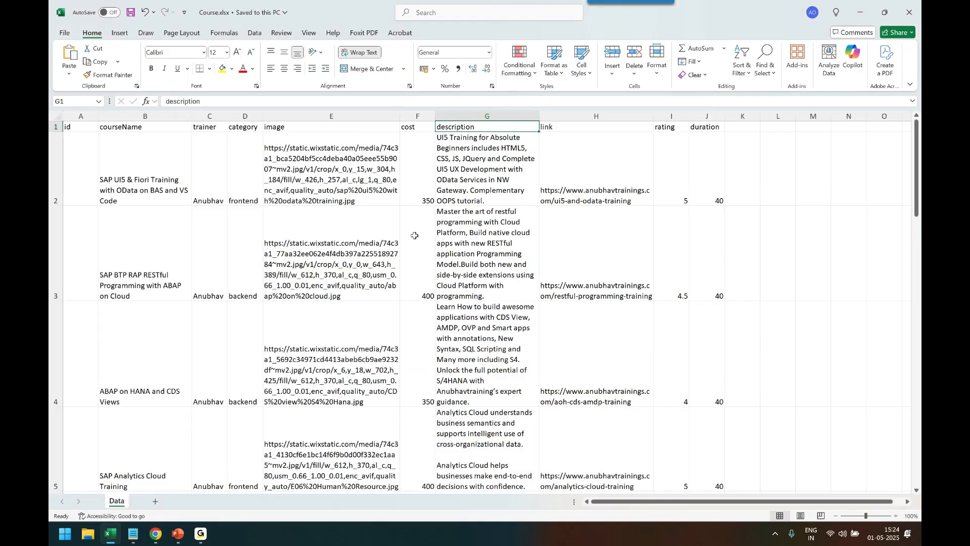
pyautogui.hotkey('alt', 'Tab')
pyautogui.write('duratio')
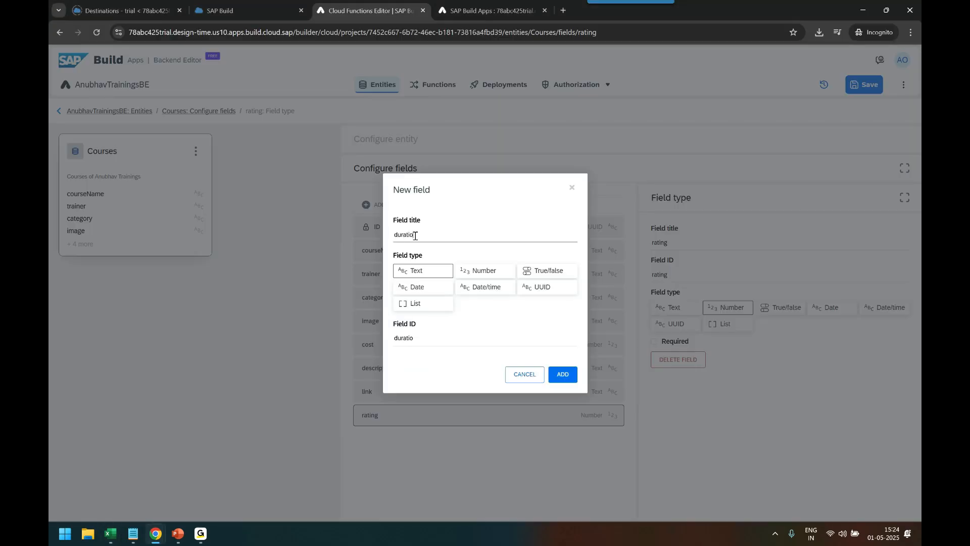
pyautogui.click(496, 277)
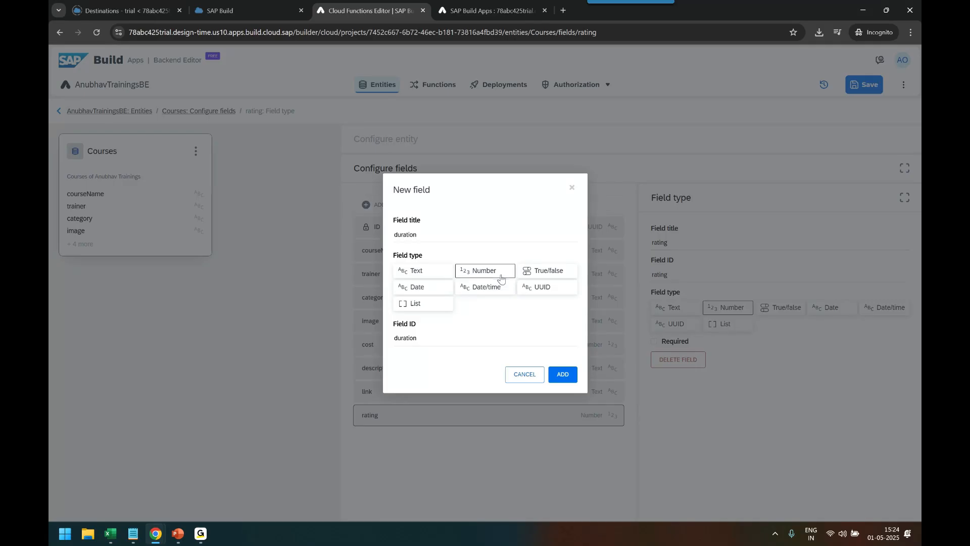
pyautogui.click(560, 374)
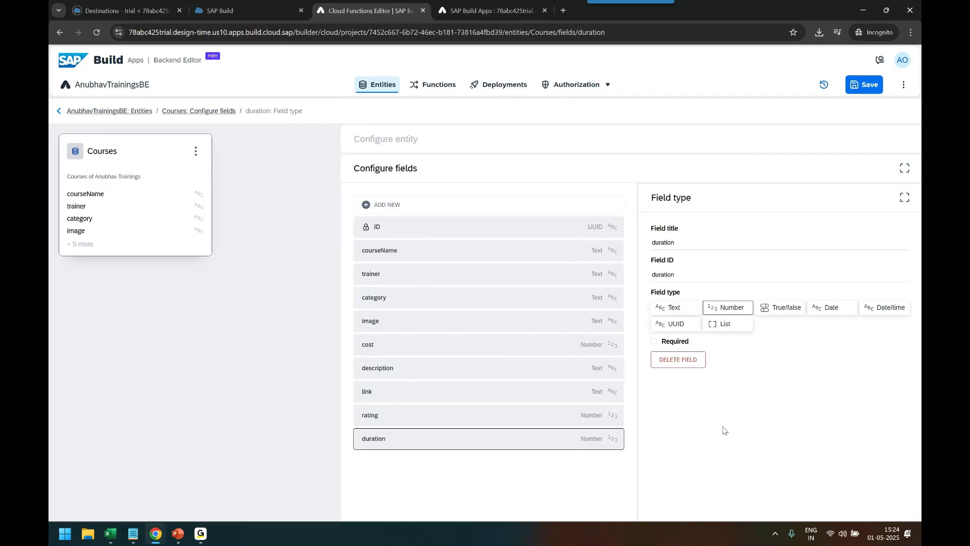
# Save the backend project and deploy its latest revision to Development.
pyautogui.click(866, 85)
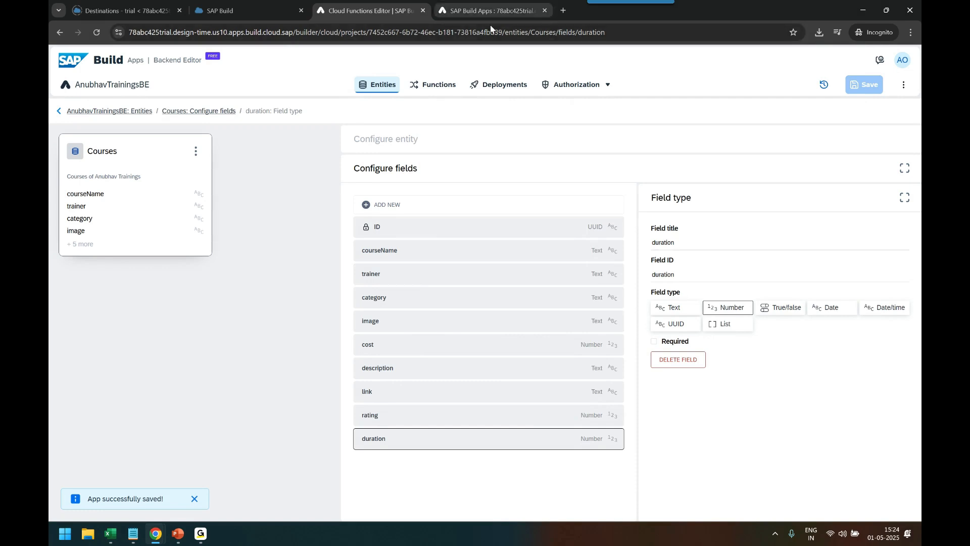
pyautogui.click(508, 86)
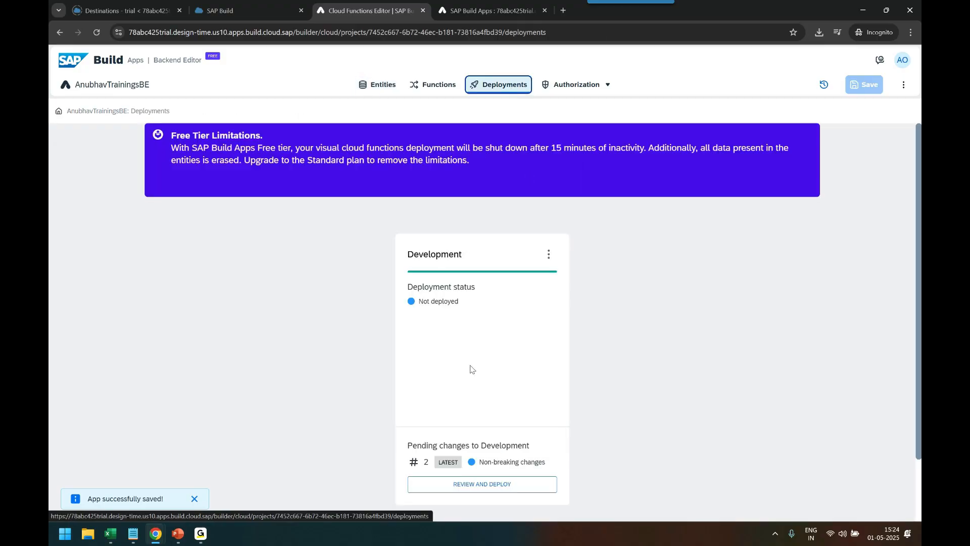
pyautogui.click(449, 485)
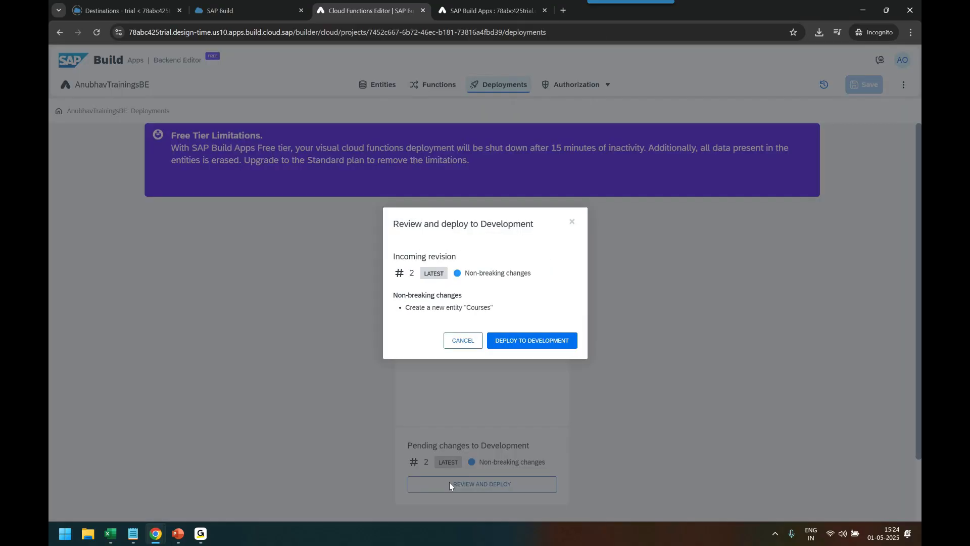
pyautogui.click(520, 342)
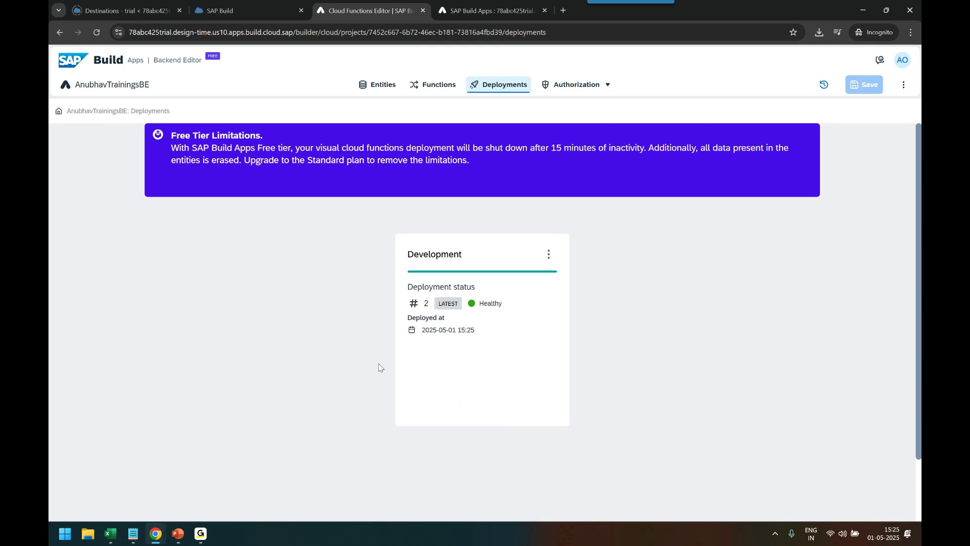
# Open the data import for the Courses entity and download the empty template as Courses.xlsx.
pyautogui.click(366, 90)
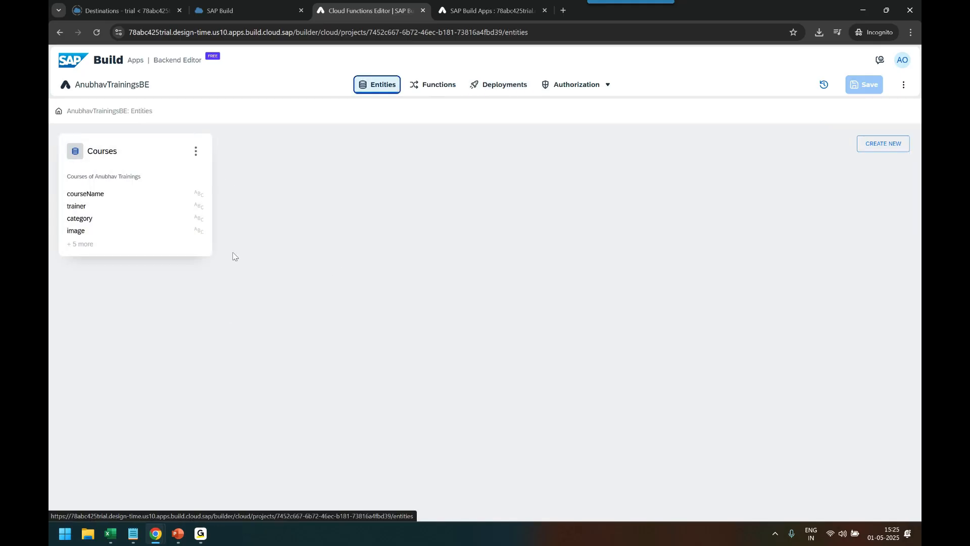
pyautogui.click(195, 151)
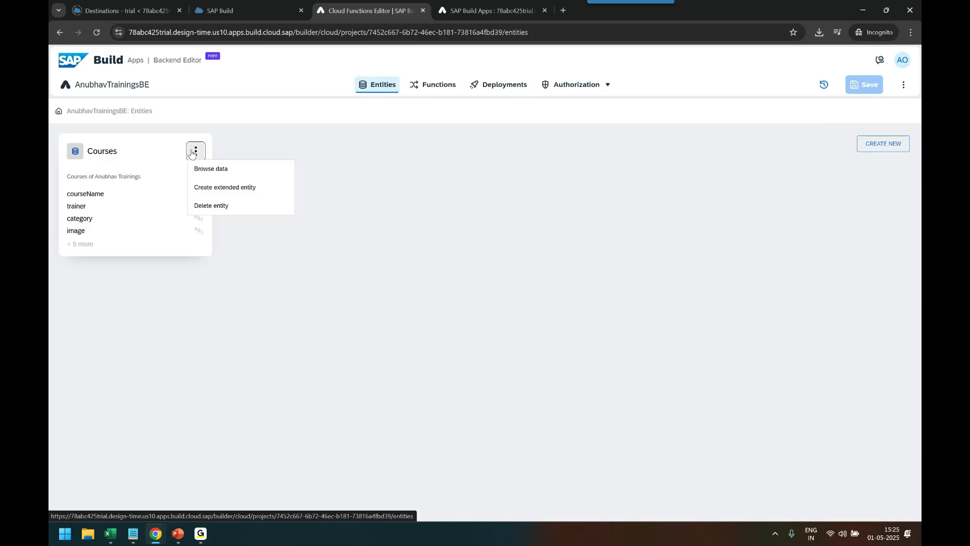
pyautogui.click(210, 172)
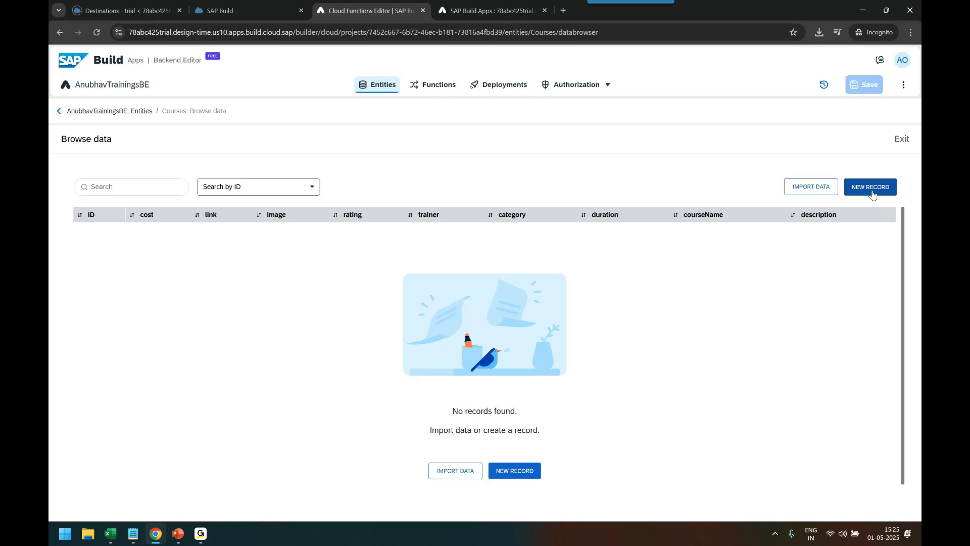
pyautogui.click(812, 189)
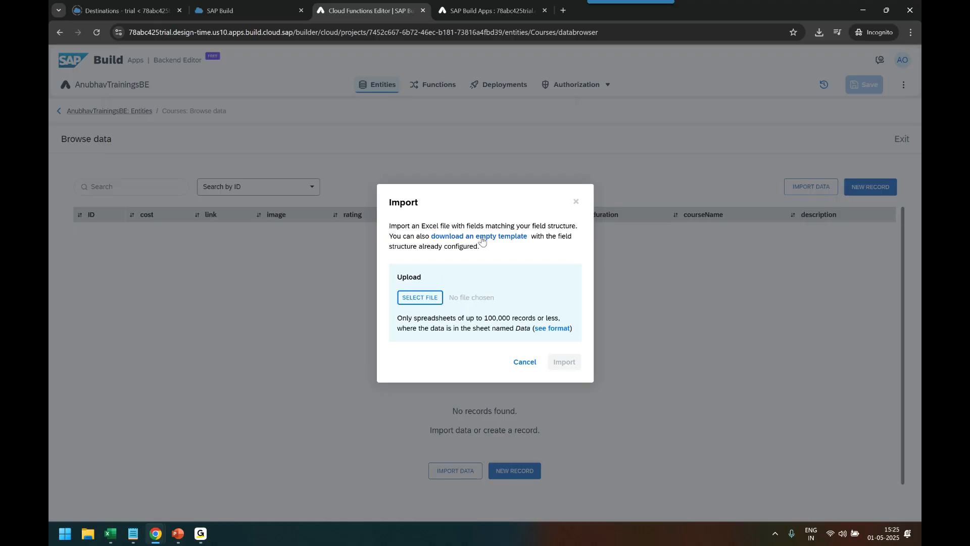
pyautogui.click(464, 237)
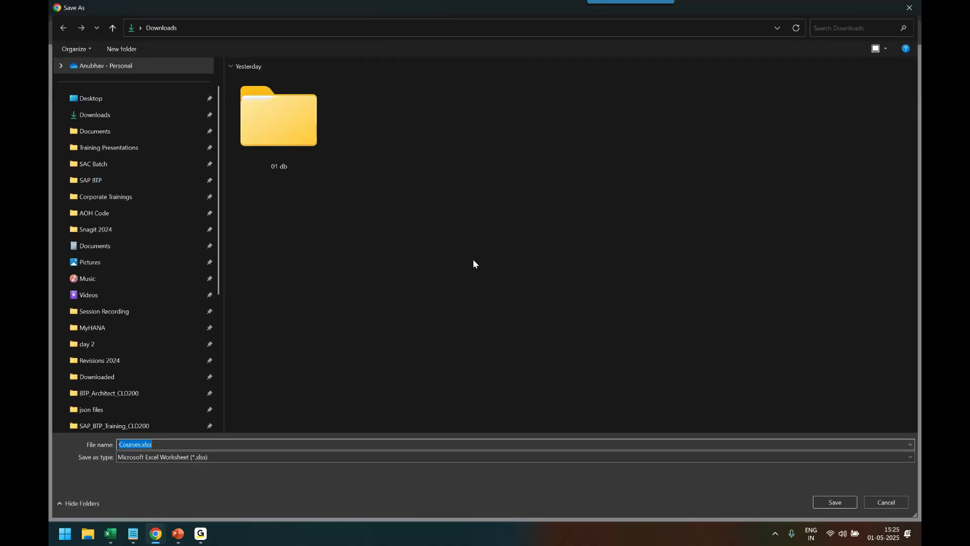
pyautogui.press('Return')
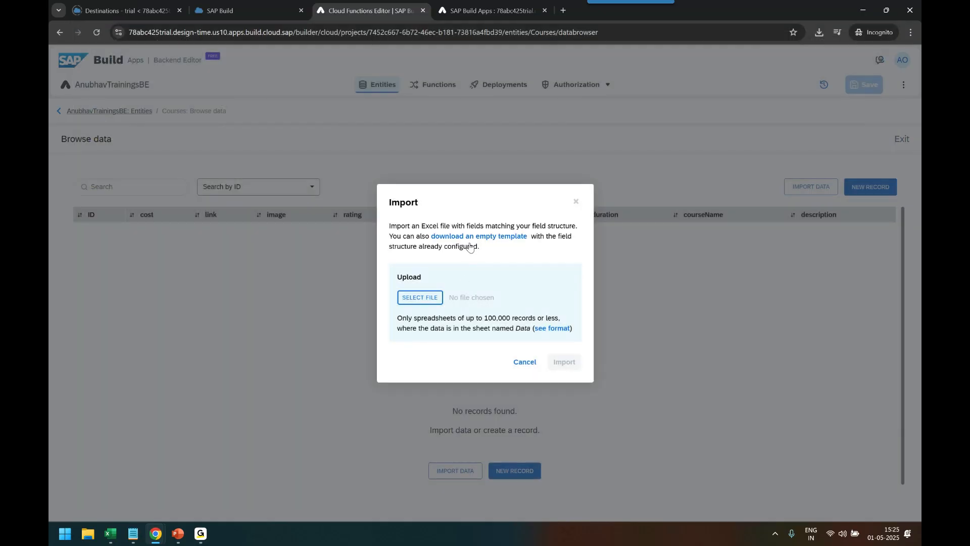
# Start choosing the upload file, close the workbook in Excel and rename Course.xlsx in the temp folder to Courses (2).xlsx.
pyautogui.click(421, 298)
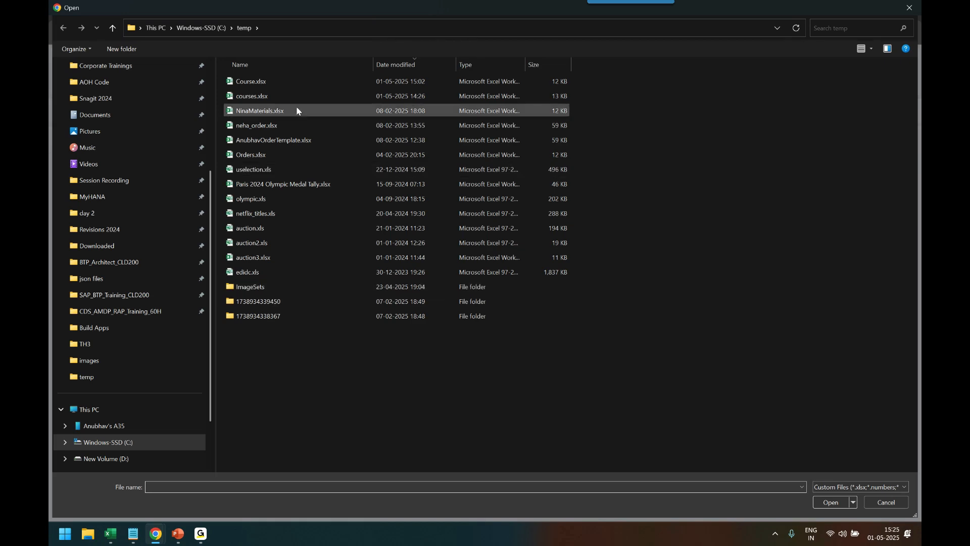
pyautogui.click(295, 83)
pyautogui.click(262, 83)
pyautogui.click(253, 81)
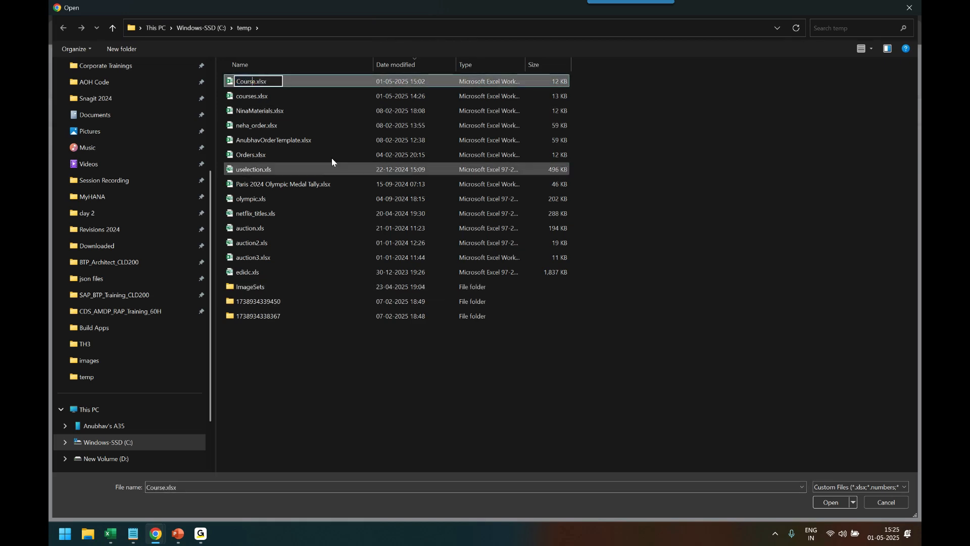
pyautogui.write('s')
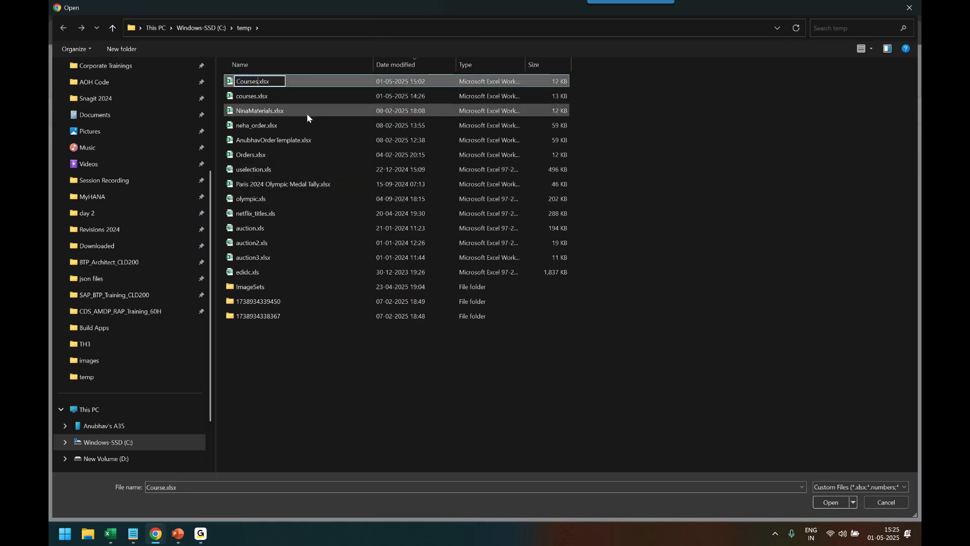
pyautogui.press('Return')
pyautogui.click(111, 534)
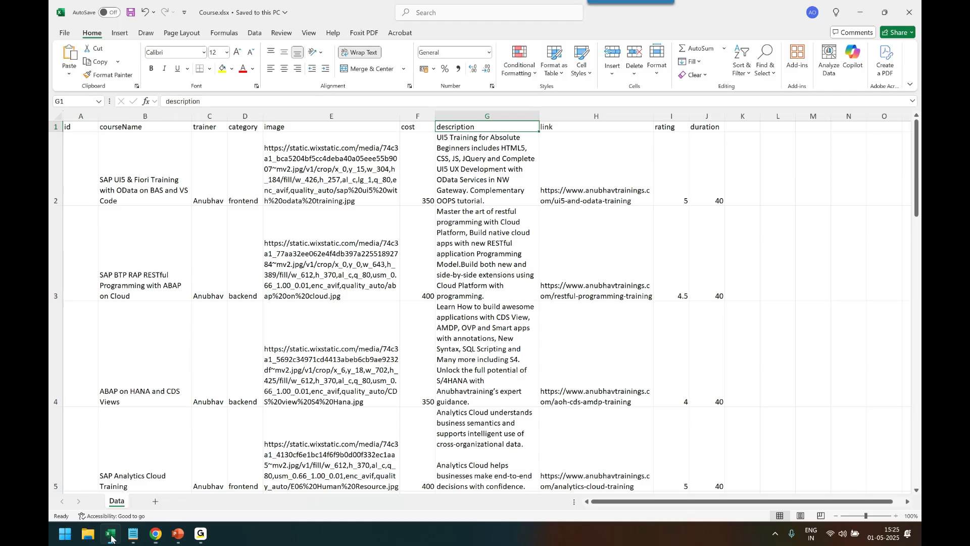
pyautogui.click(111, 535)
pyautogui.click(525, 307)
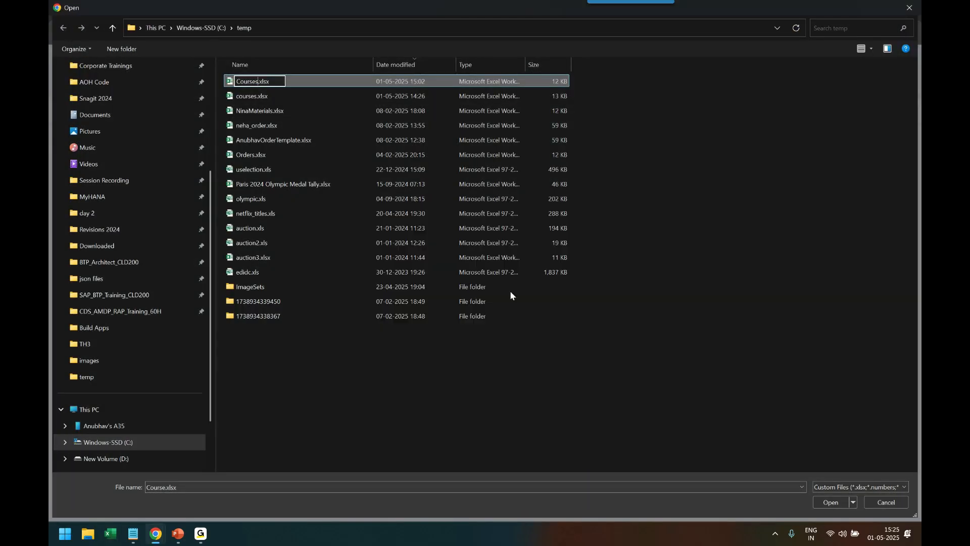
pyautogui.press('Return')
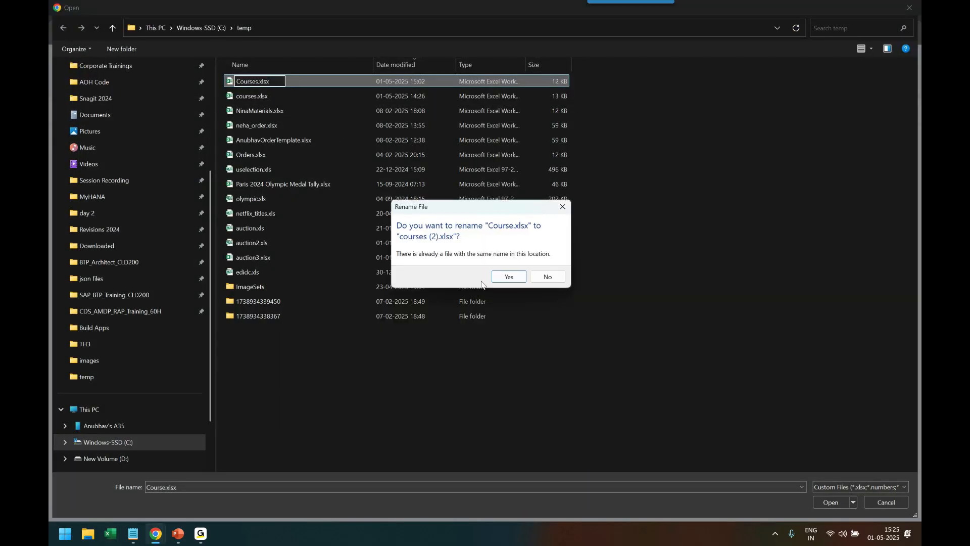
pyautogui.click(514, 281)
# Rename the older courses.xlsx file in the temp folder to oldcourses.xlsx.
pyautogui.click(309, 96)
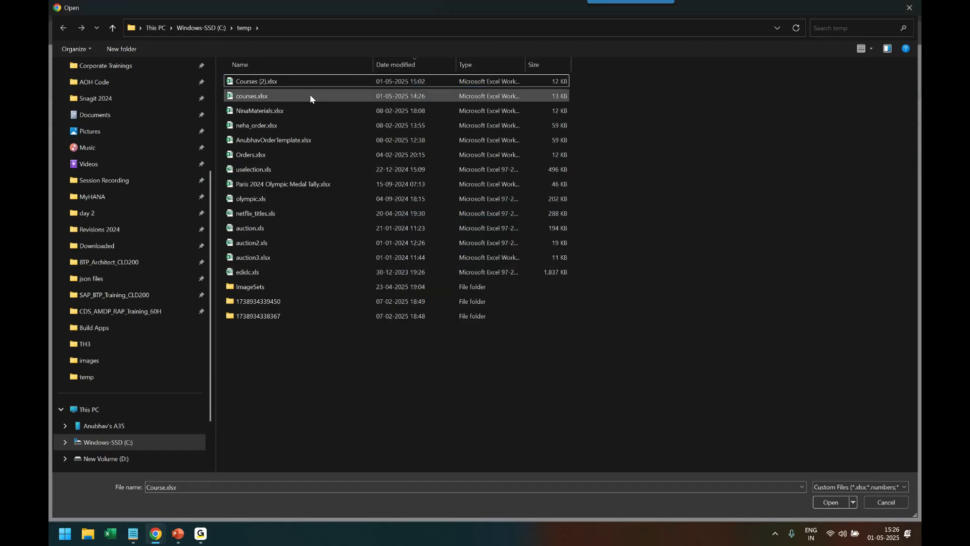
pyautogui.press('F2')
pyautogui.press('Home')
pyautogui.write('old')
pyautogui.press('Return')
# Rename Courses (2).xlsx in the temp folder to Courses.xlsx.
pyautogui.press('Up')
pyautogui.press('F2')
pyautogui.press('End')
pyautogui.press('Left')
pyautogui.press('Left')
pyautogui.press('Left')
pyautogui.press('Left')
pyautogui.press('Left')
pyautogui.press('BackSpace')
pyautogui.press('BackSpace')
pyautogui.press('BackSpace')
pyautogui.press('BackSpace')
pyautogui.press('Return')
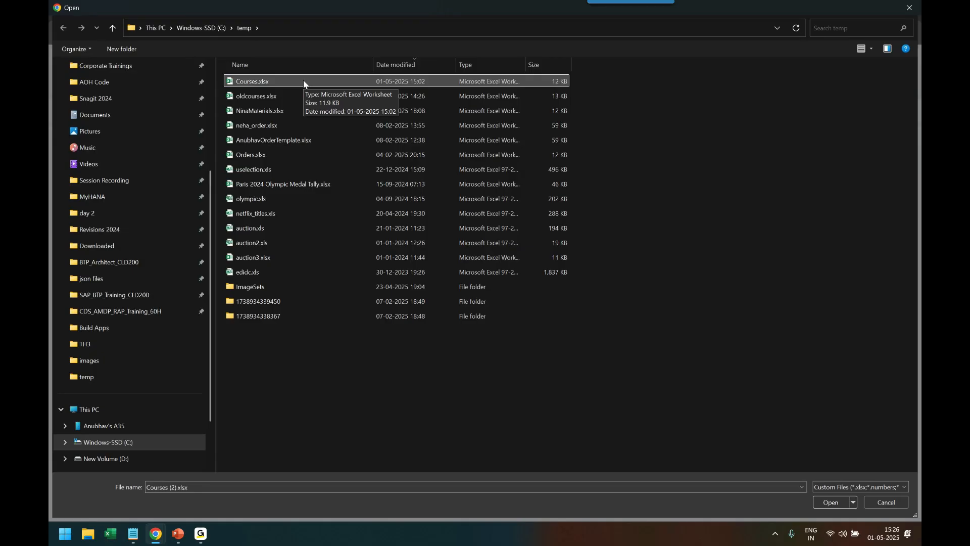
# Import Courses.xlsx into the Courses entity, look over the imported records and return to the entities overview.
pyautogui.doubleClick(303, 81)
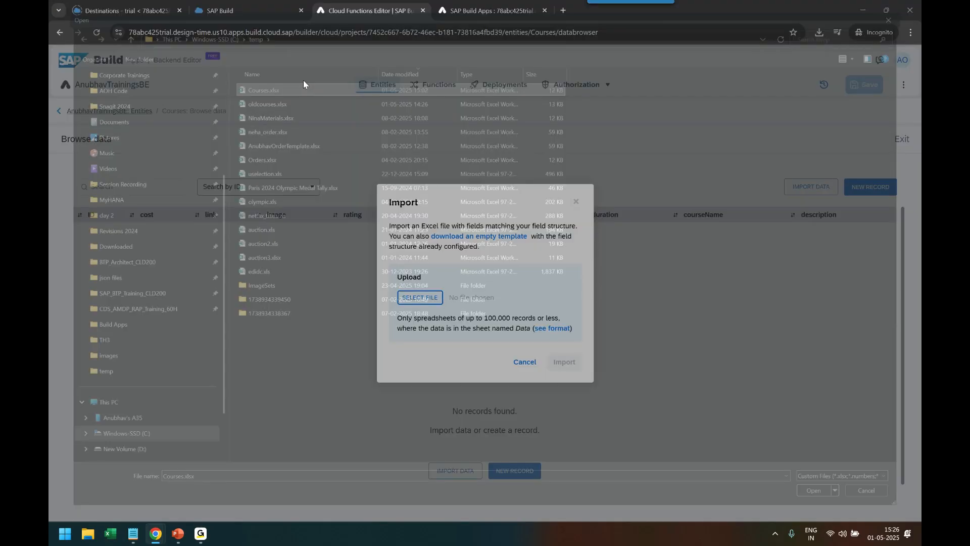
pyautogui.click(563, 364)
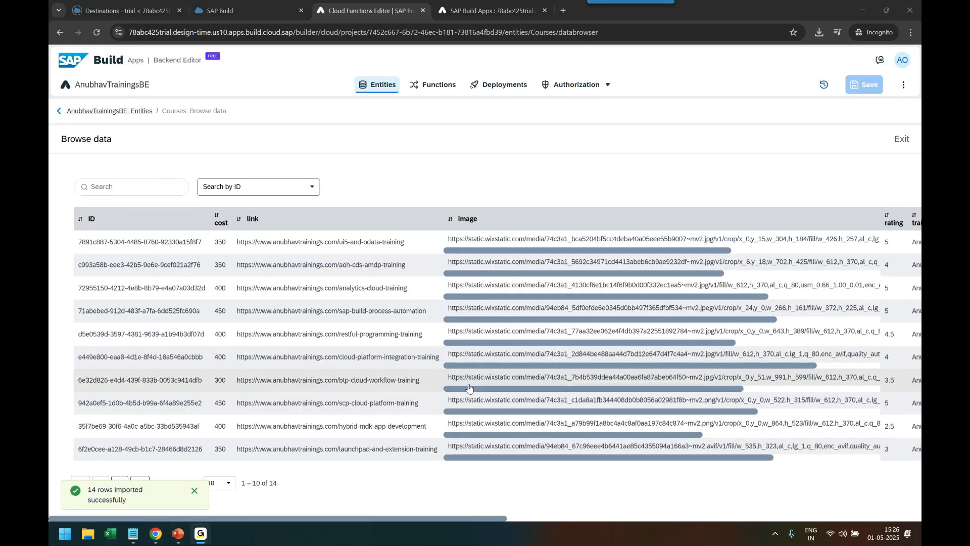
pyautogui.moveTo(338, 518); pyautogui.dragTo(288, 498)
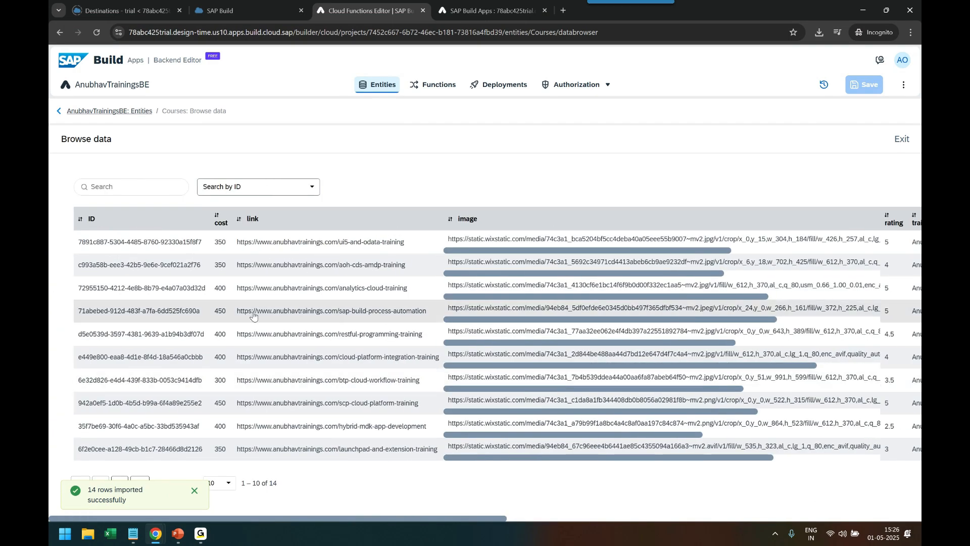
pyautogui.click(124, 112)
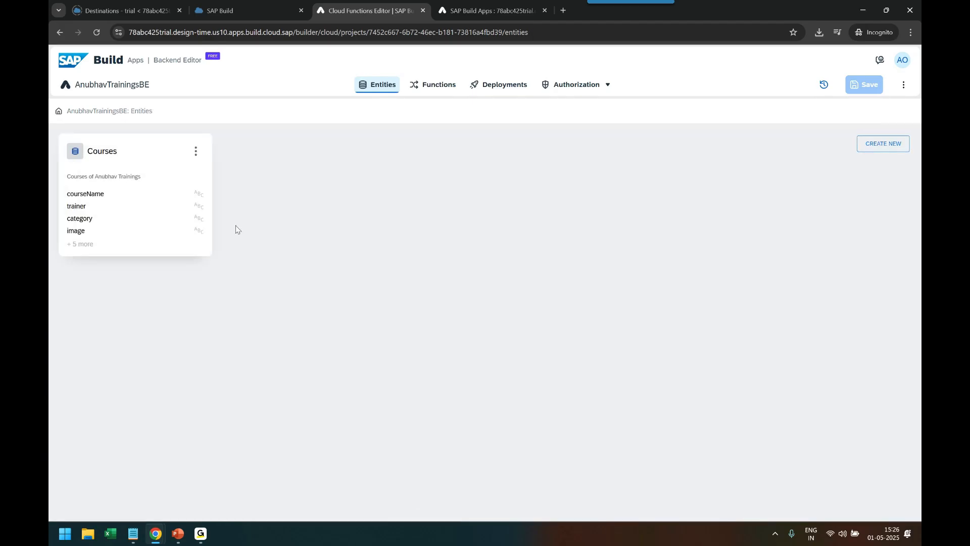
# Switch to the Anubhav Trainings app editor and start adding a Visual cloud functions integration.
pyautogui.click(474, 12)
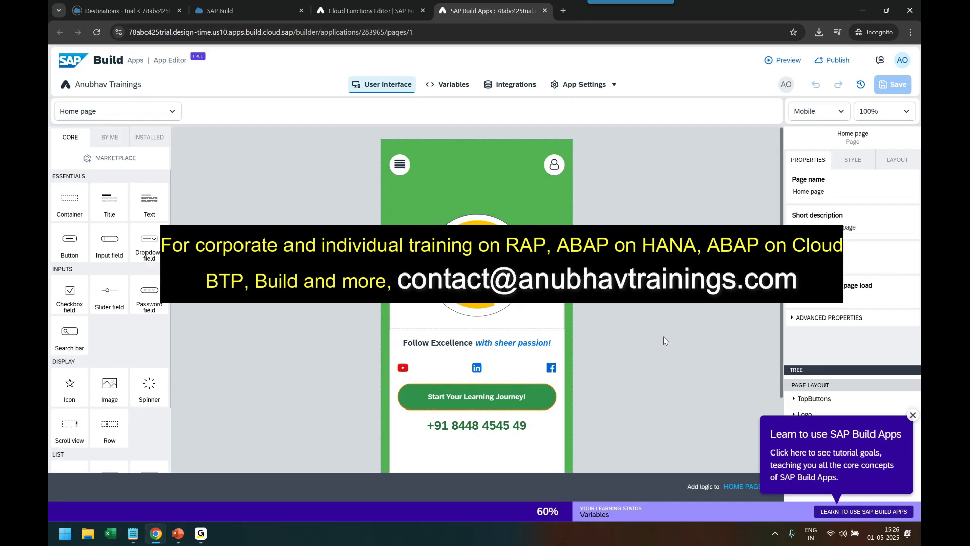
pyautogui.click(511, 84)
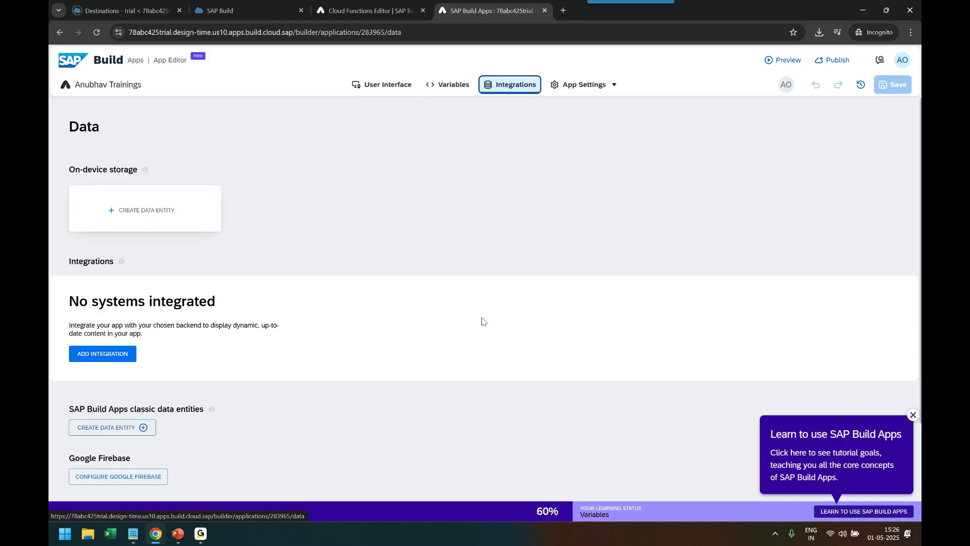
pyautogui.click(125, 354)
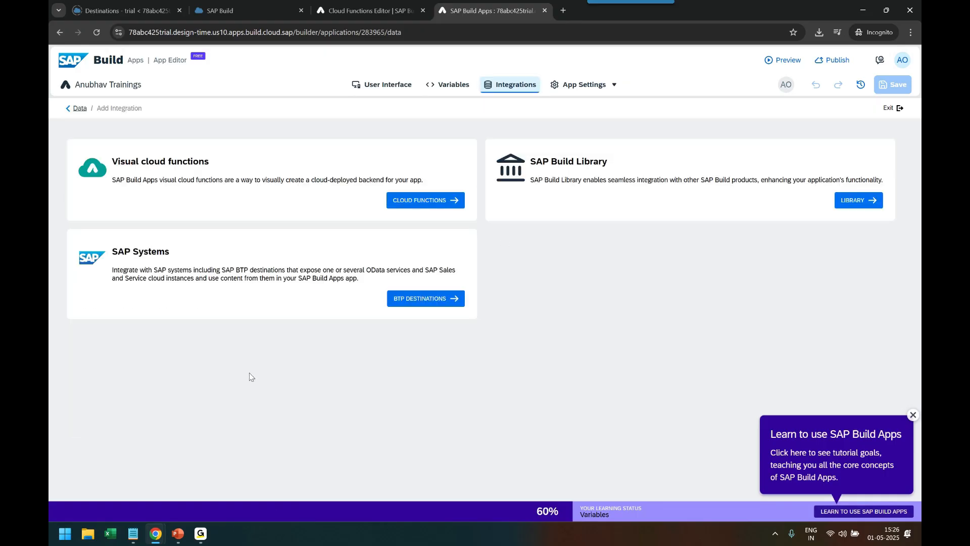
pyautogui.moveTo(115, 161); pyautogui.dragTo(217, 163)
pyautogui.click(196, 237)
pyautogui.click(417, 206)
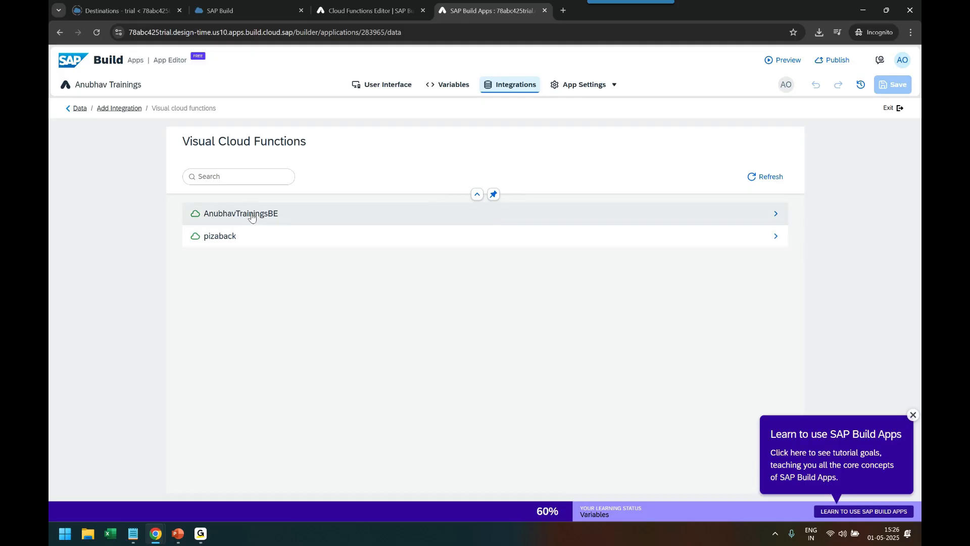
# Install the AnubhavTrainingsBE integration and enable its Courses data entity.
pyautogui.click(283, 220)
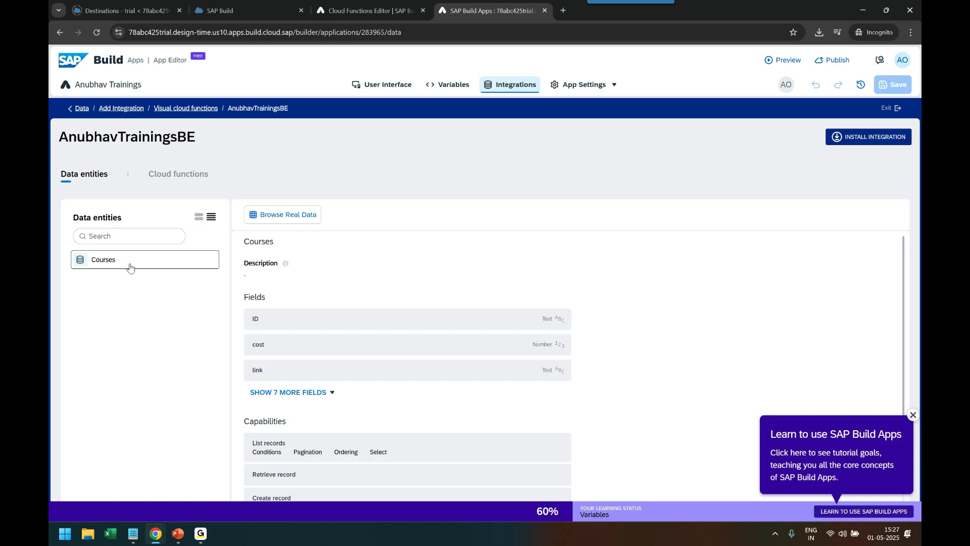
pyautogui.click(858, 140)
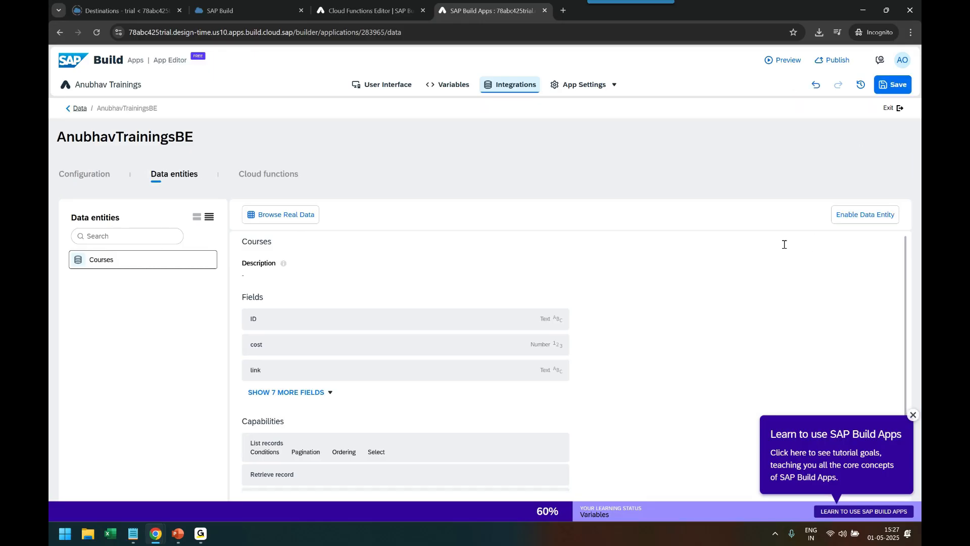
pyautogui.click(853, 218)
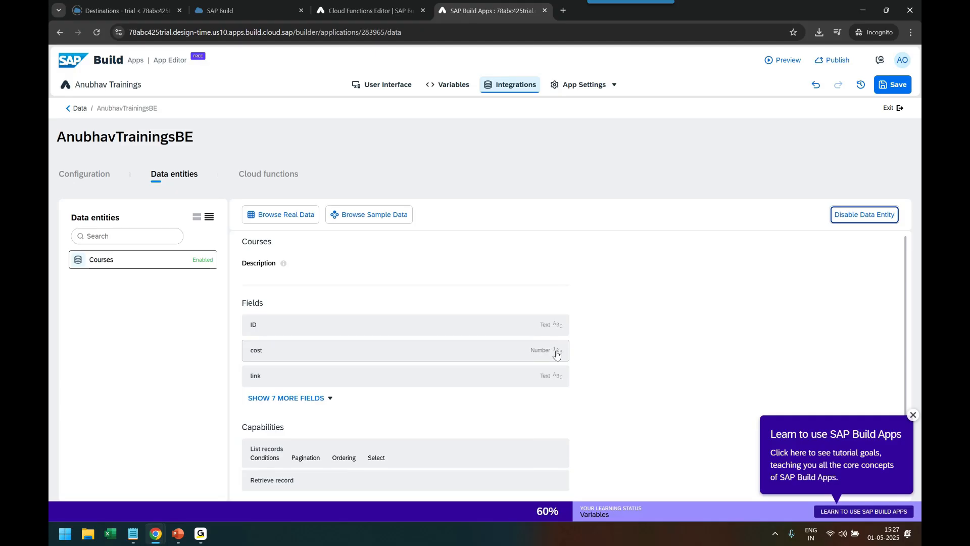
# Browse the real data of the Courses entity and look through its columns.
pyautogui.click(286, 218)
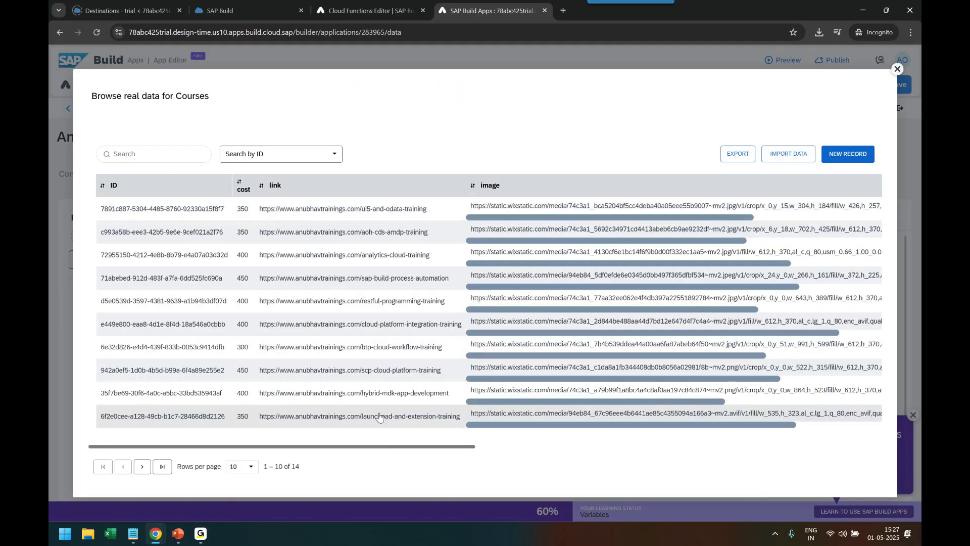
pyautogui.moveTo(389, 446); pyautogui.dragTo(303, 423)
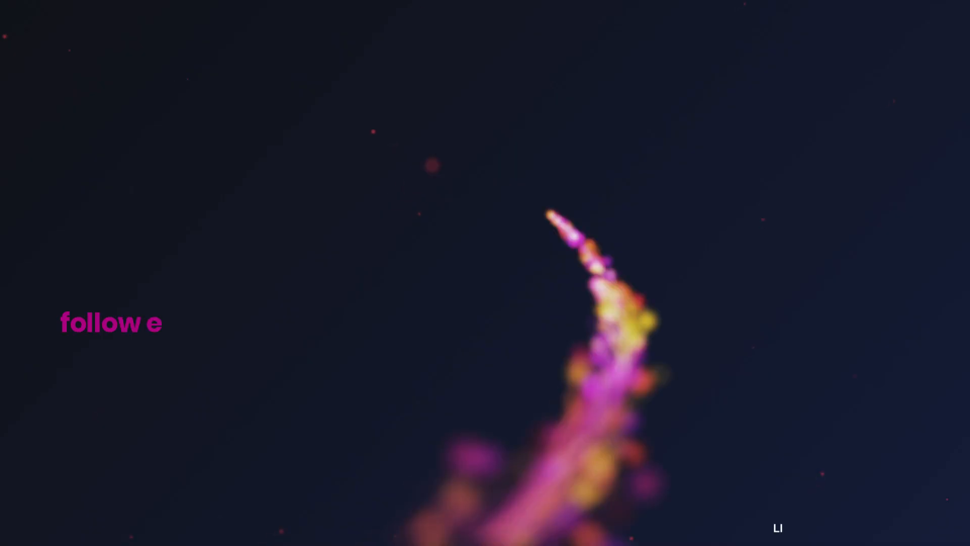